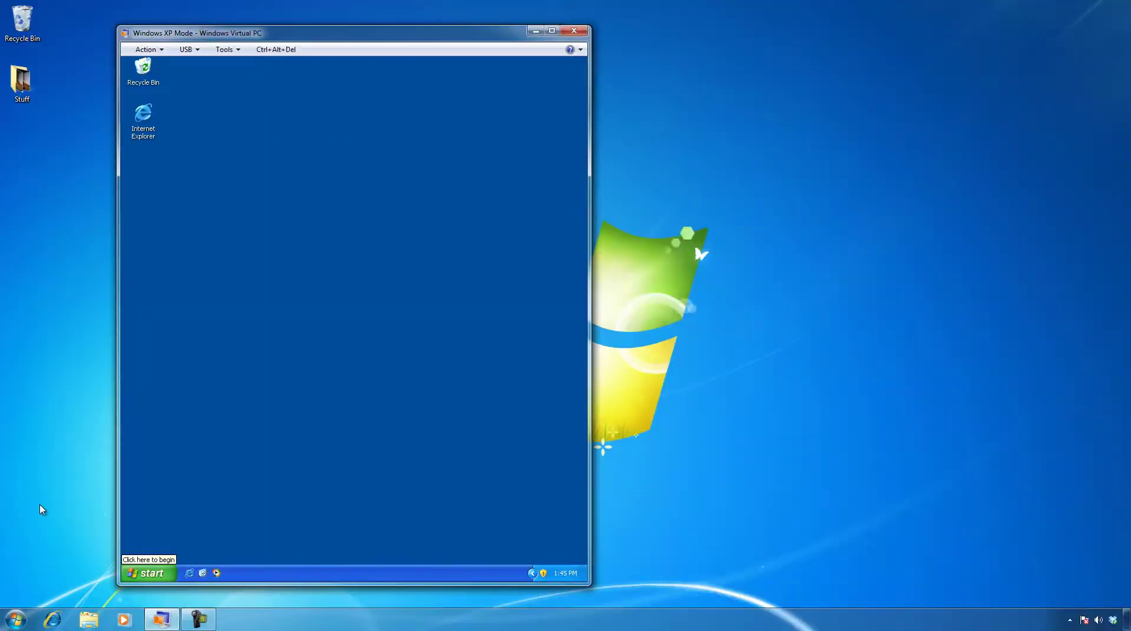
Open Administrative Tools from the Control Panel in the Windows XP virtual machine and show its contents as icons
click(133, 576)
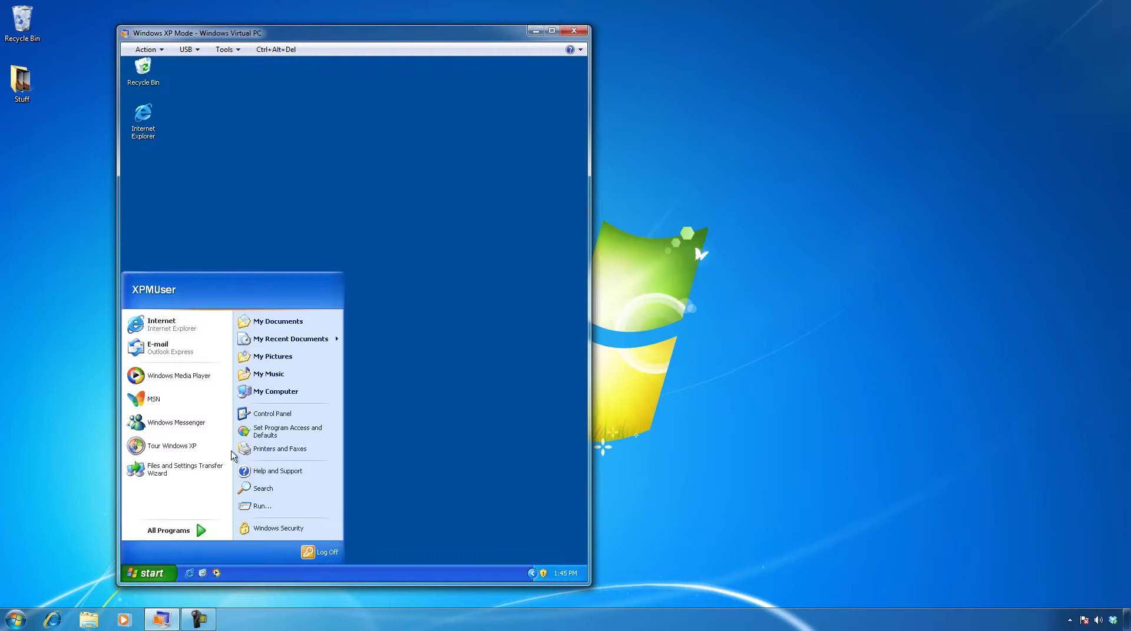
click(274, 414)
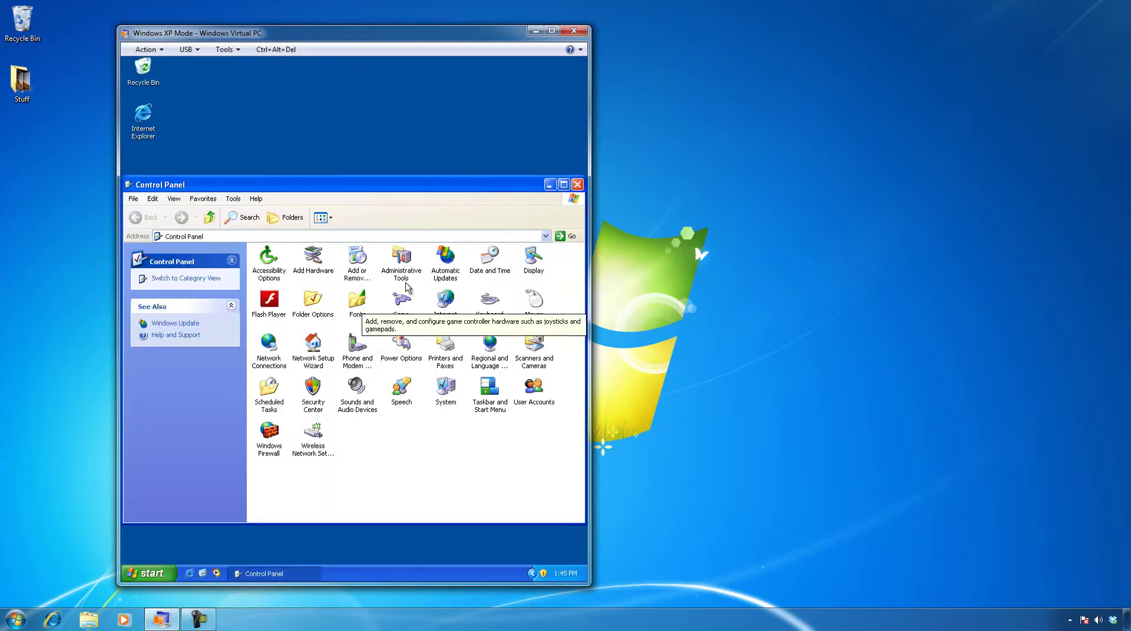
double_click(402, 270)
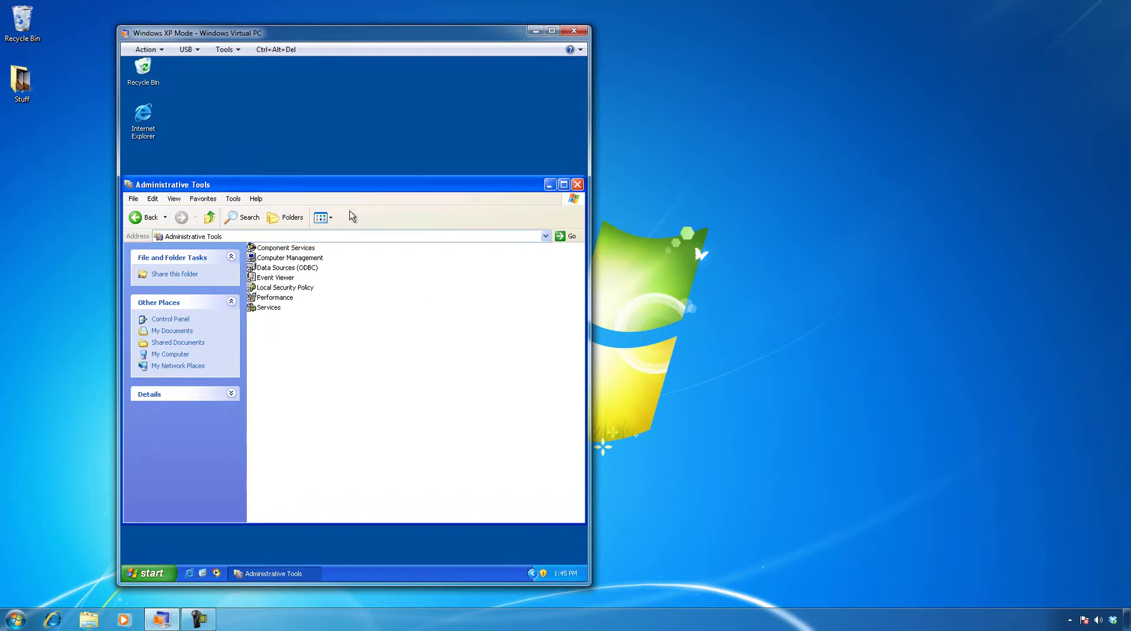
click(324, 218)
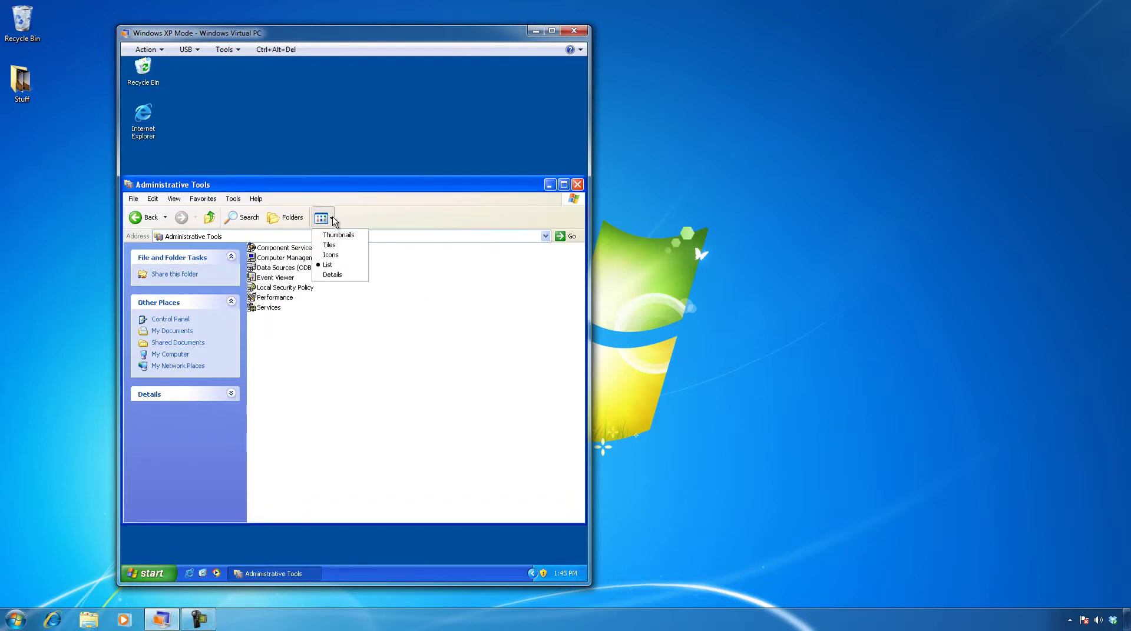
click(333, 257)
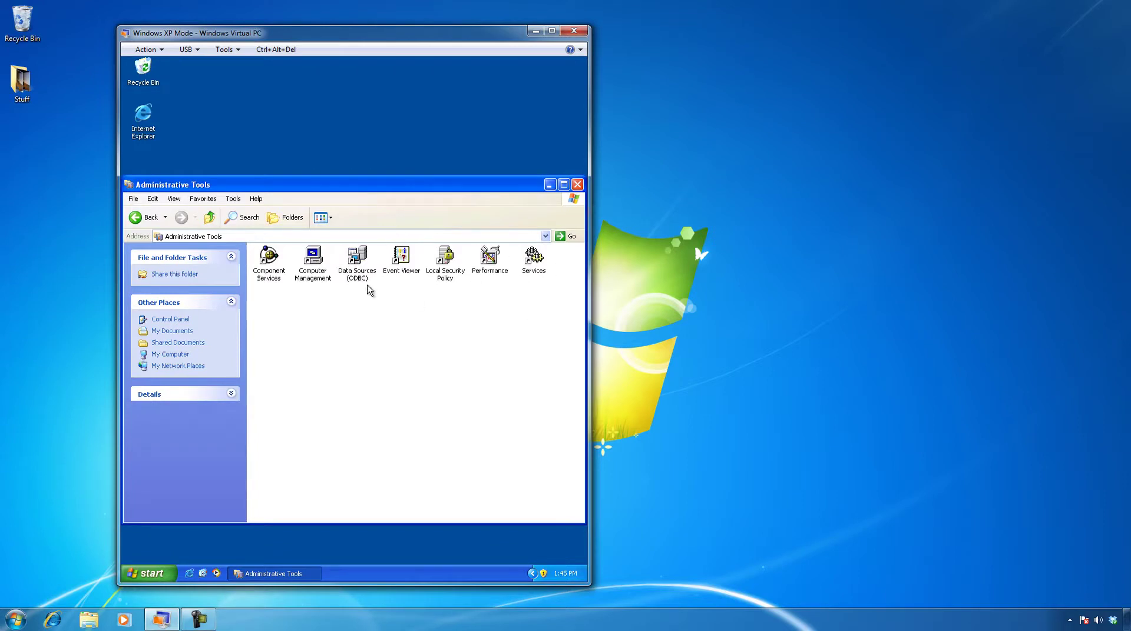
Open Administrative Tools from the Windows 7 Control Panel, close the leftover Control Panel window, and place the folder beside the XP machine
click(14, 620)
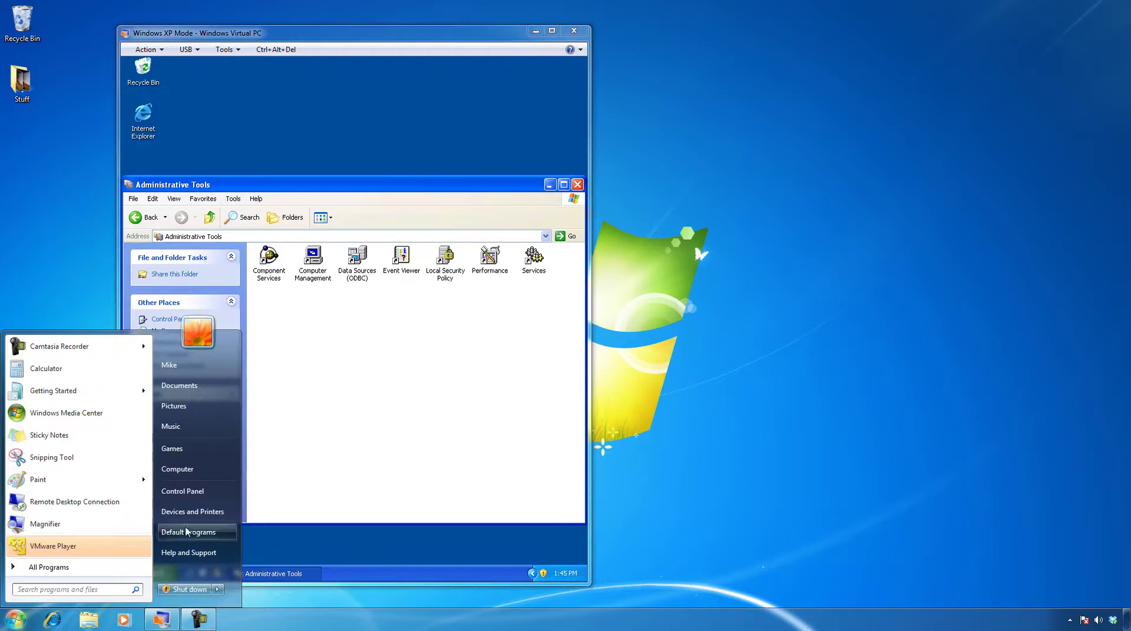
click(202, 495)
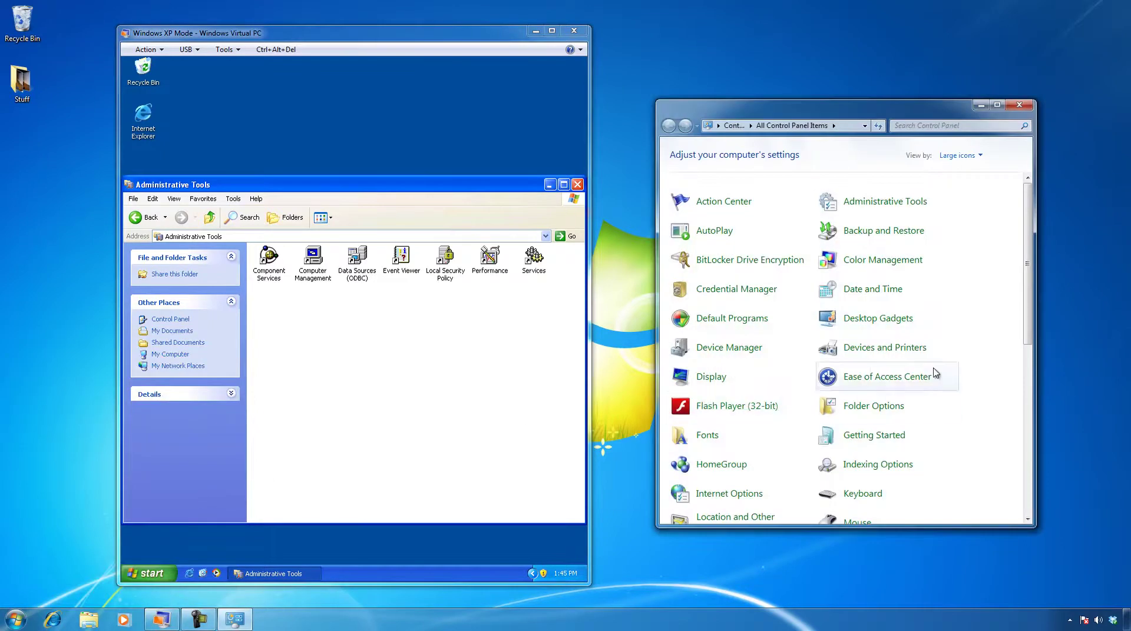
click(869, 208)
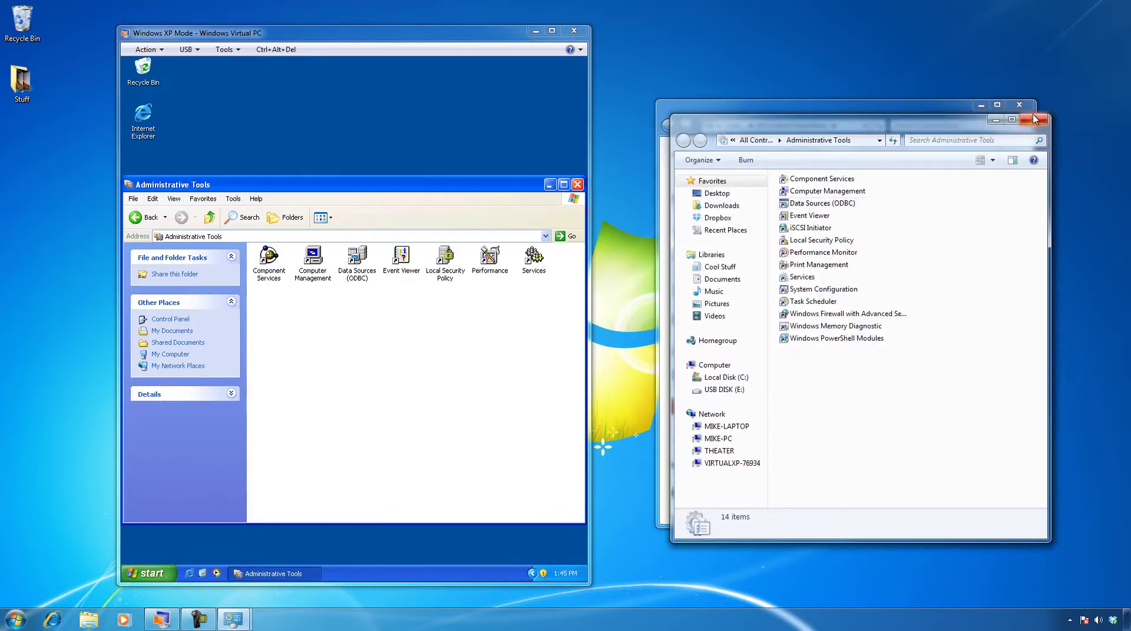
click(1023, 108)
drag(942, 121, 930, 107)
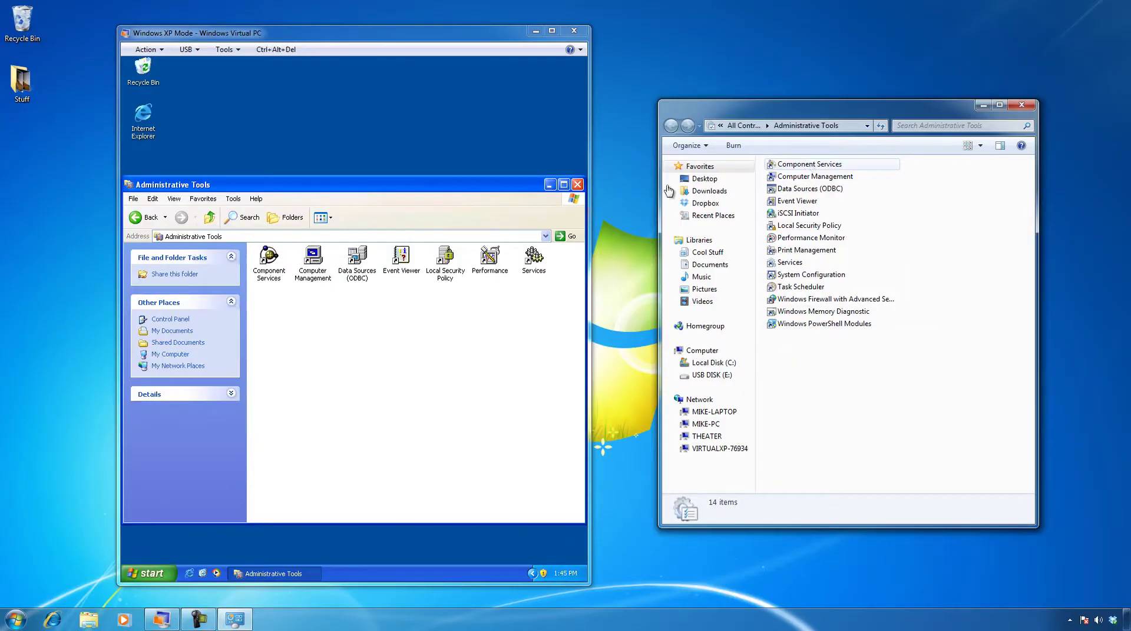
Open Component Services on Windows 7 and move its window toward the middle of the desktop
click(794, 165)
double_click(793, 165)
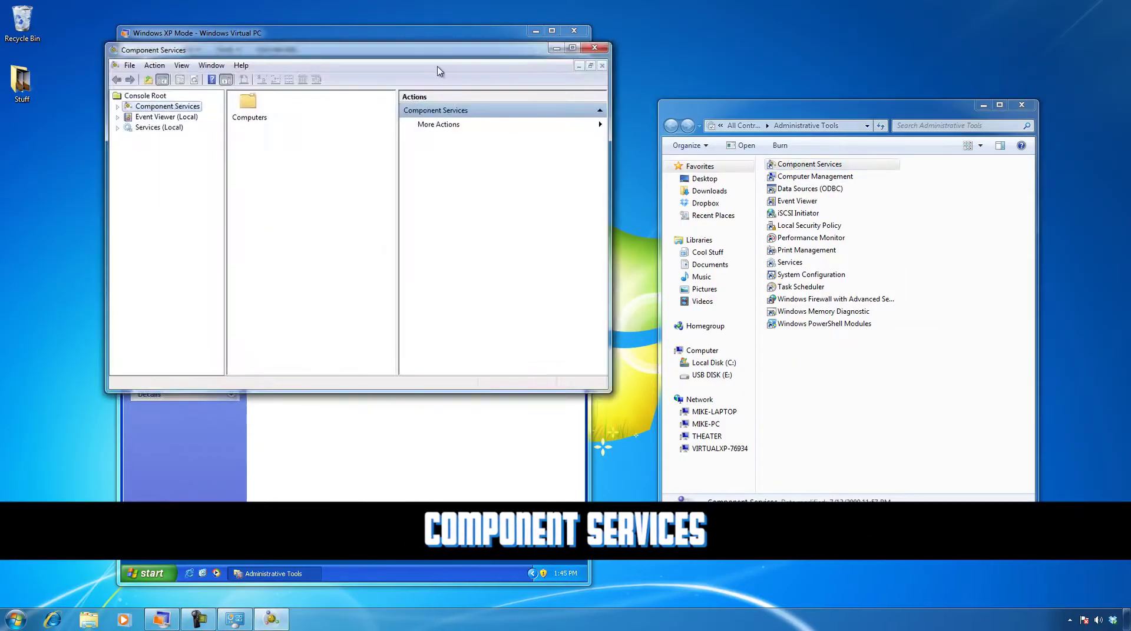
drag(421, 57, 667, 141)
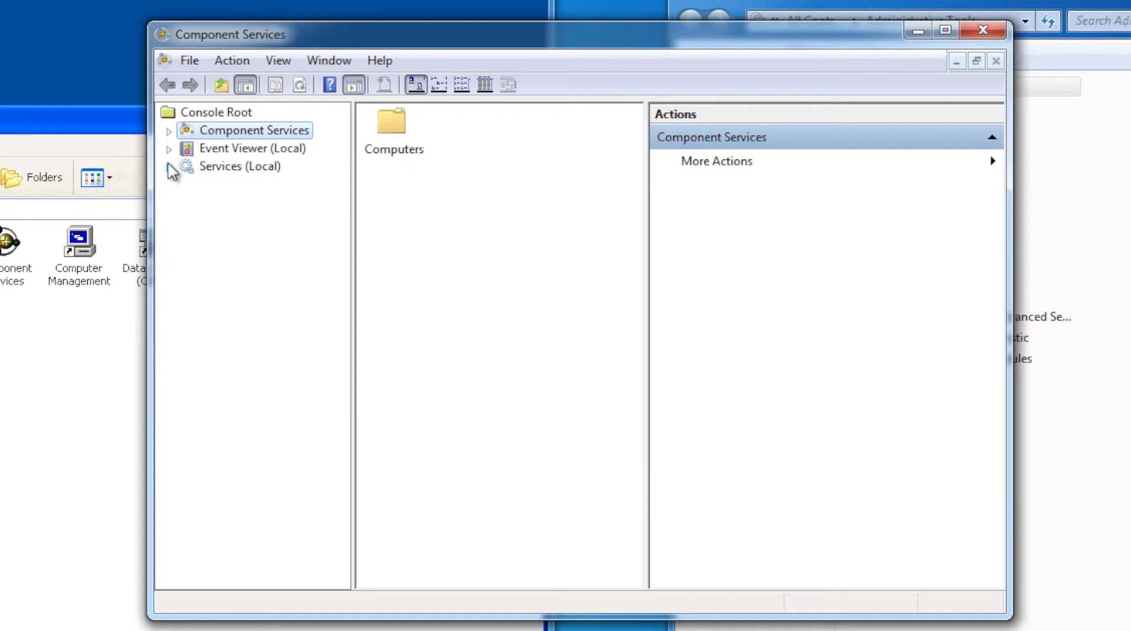
Browse Component Services through Computers and My Computer to the COM+ Applications folder, view its contents, and close the console
click(169, 130)
click(207, 150)
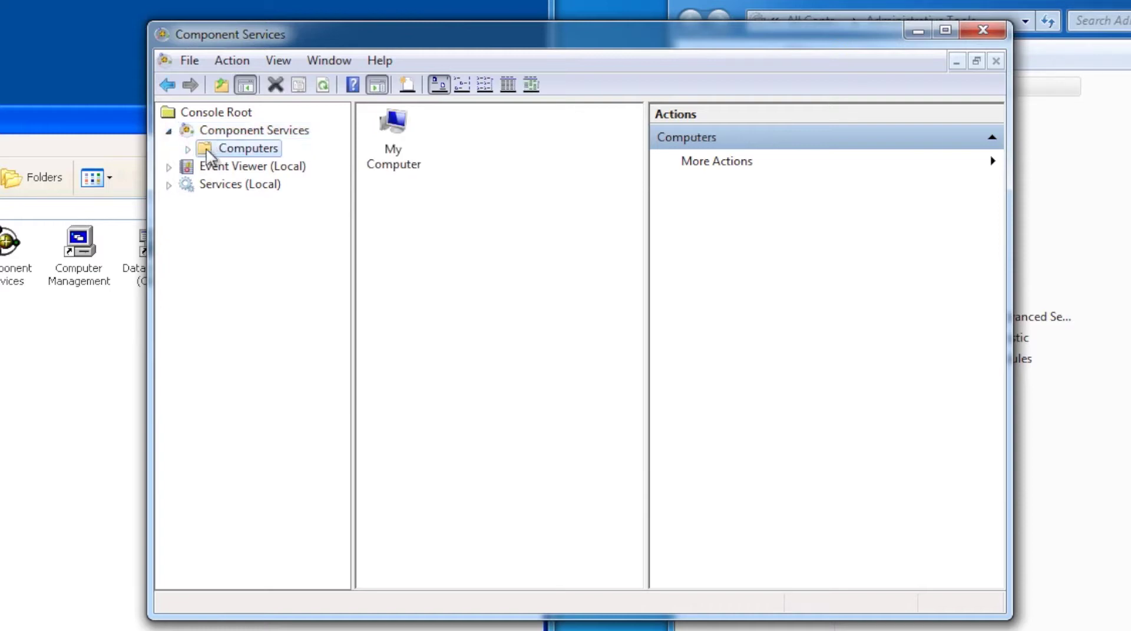
click(188, 149)
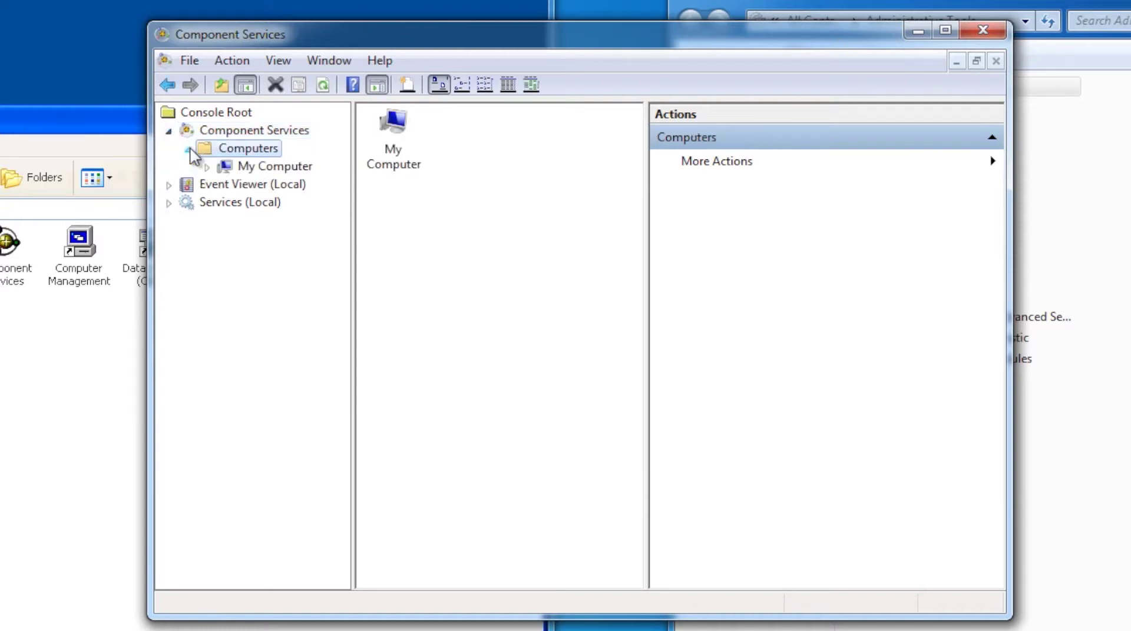
click(252, 169)
click(411, 139)
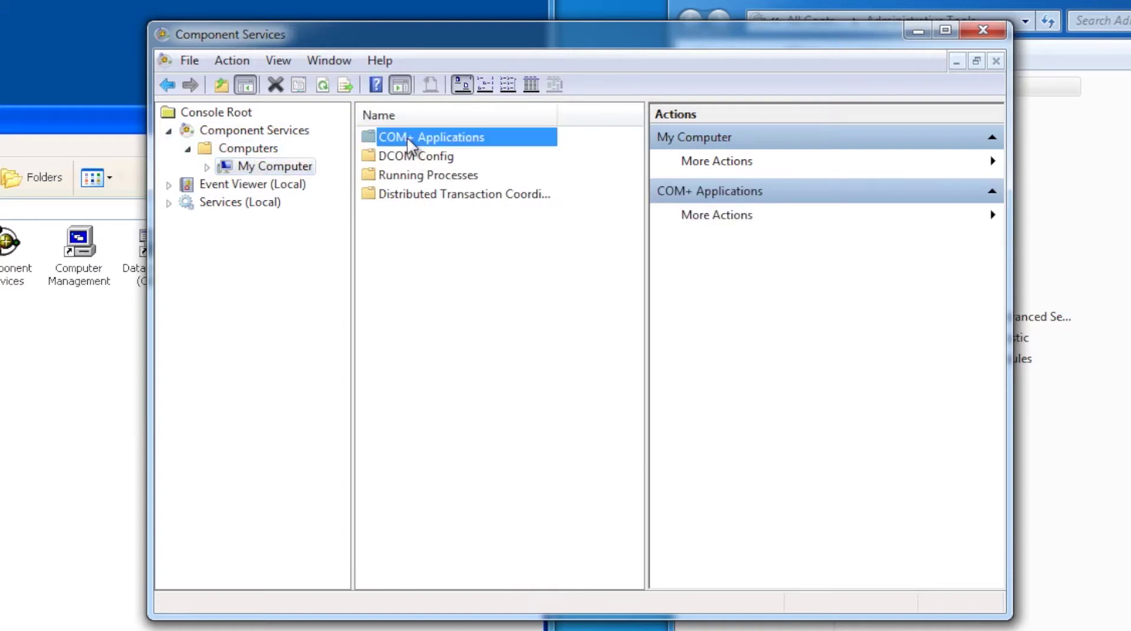
double_click(411, 139)
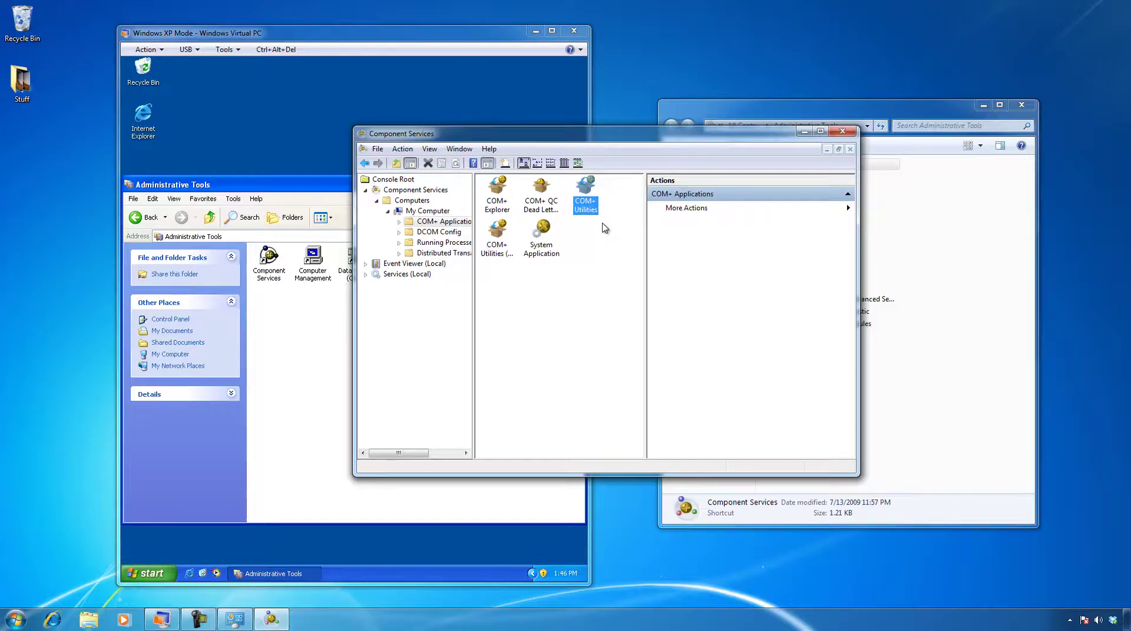
click(842, 131)
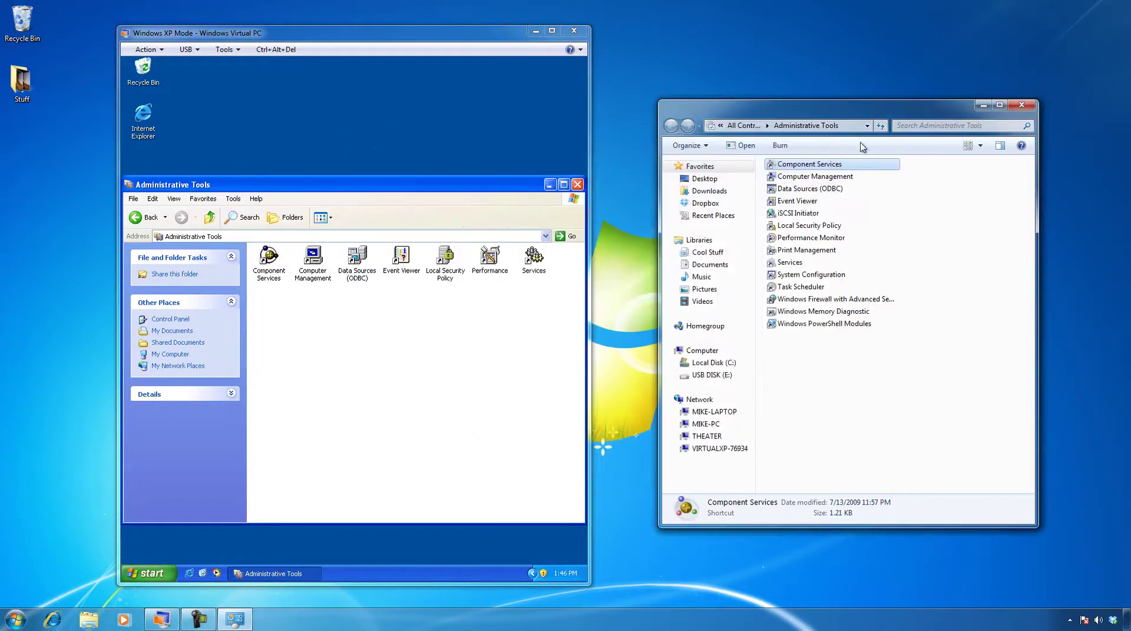
View Computer Management on Windows 7 and in the XP machine, closing each console after viewing it
click(811, 178)
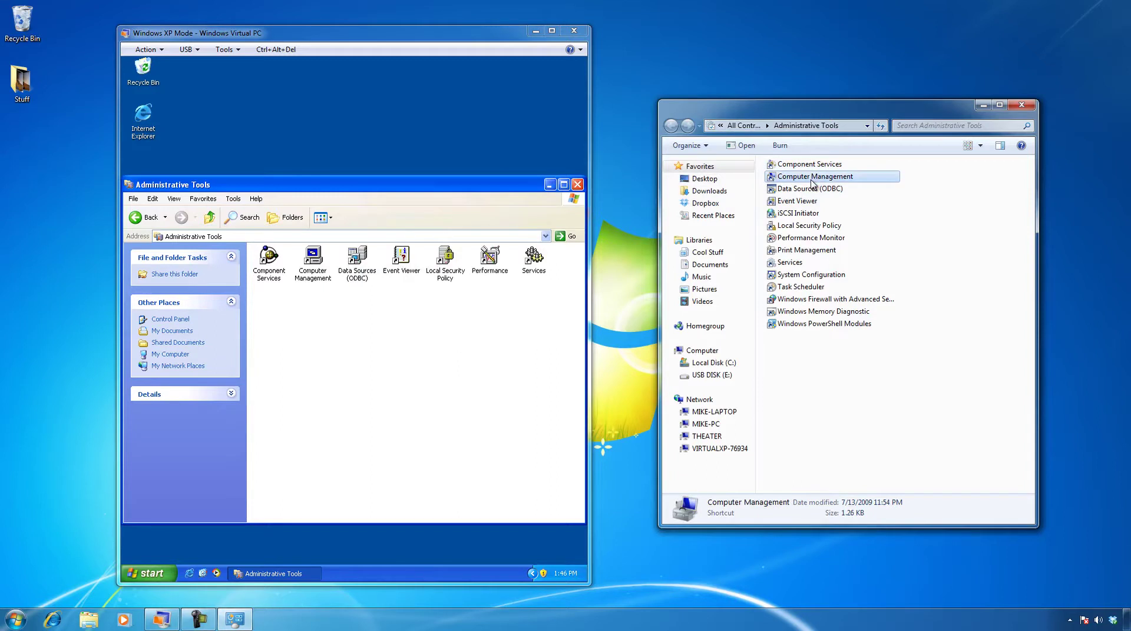
double_click(811, 179)
drag(281, 17, 739, 73)
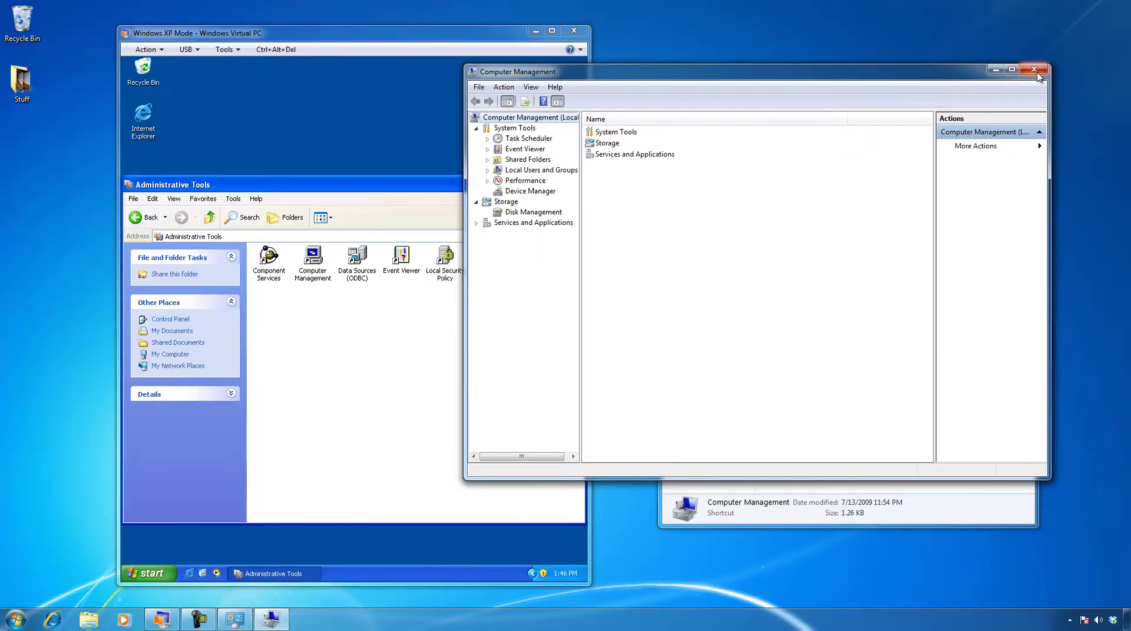
click(1046, 45)
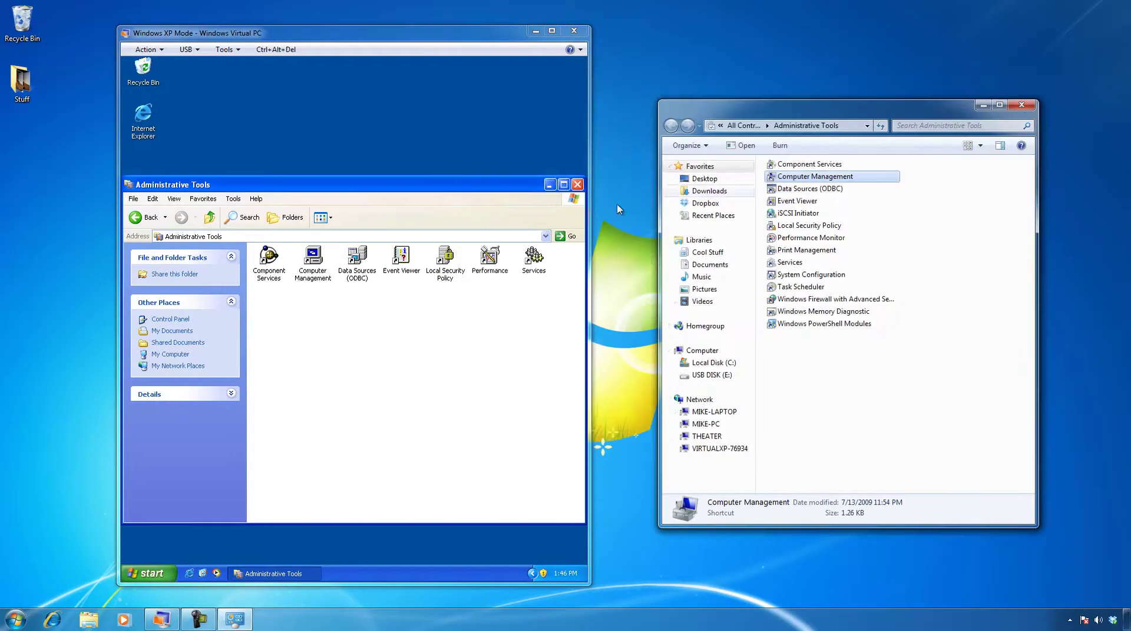
double_click(324, 276)
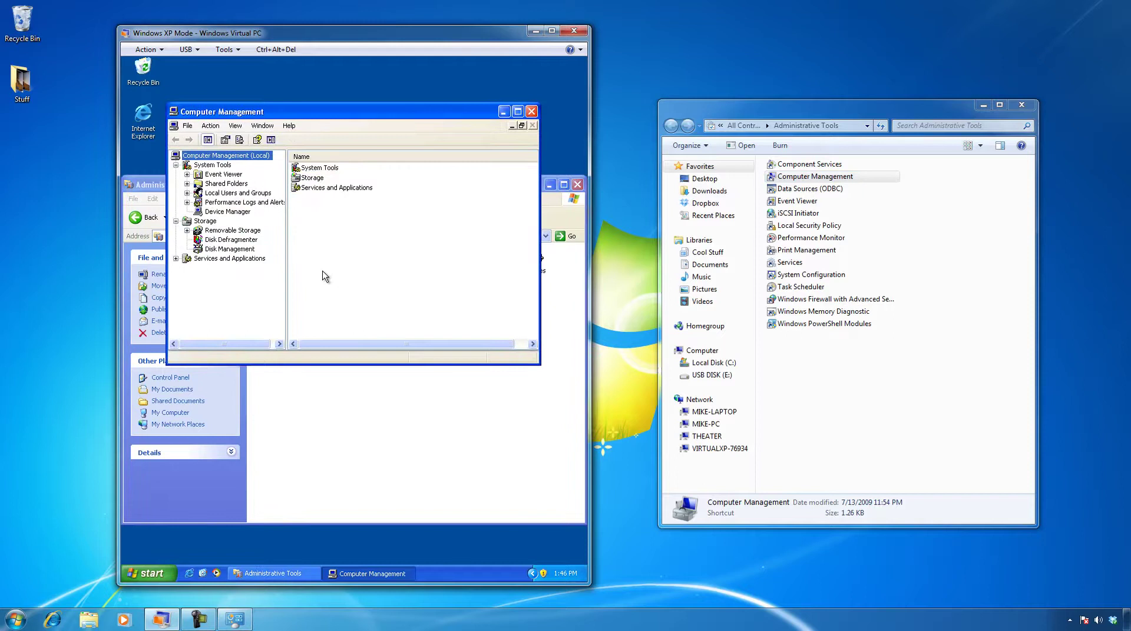
click(530, 112)
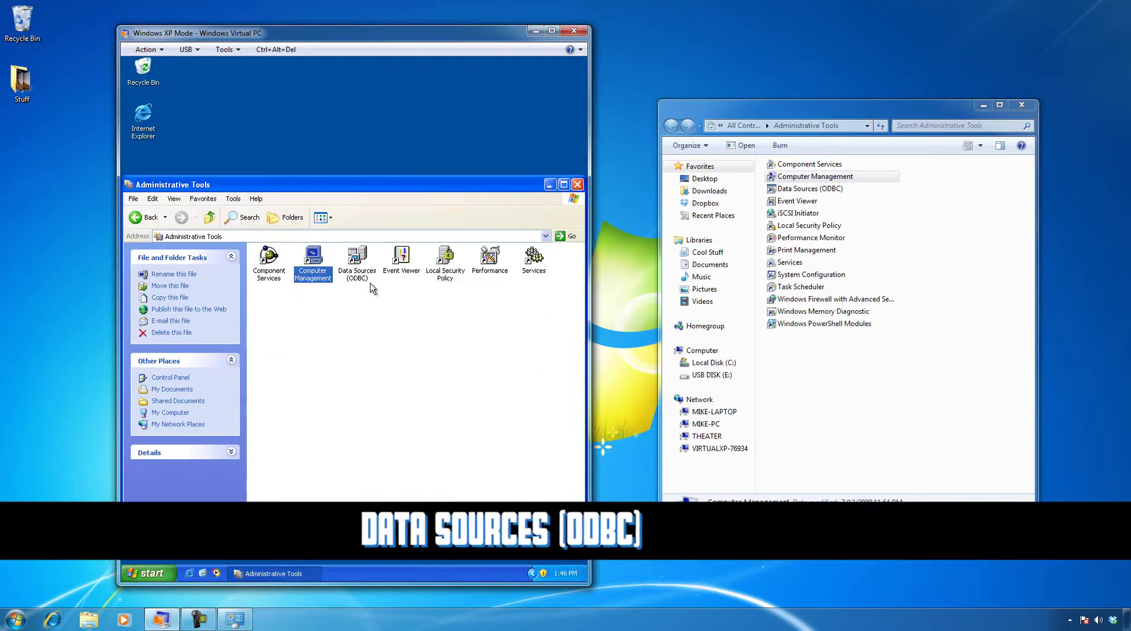
Open Data Sources (ODBC) on Windows 7 to view the User DSN settings, and dismiss it without changes
click(818, 189)
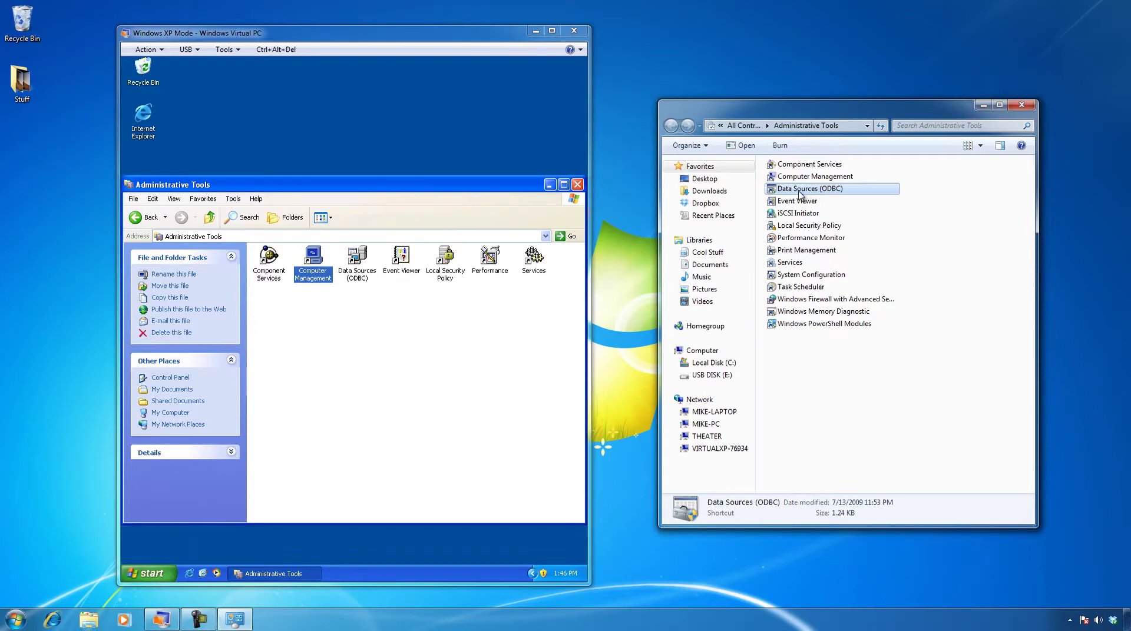
double_click(801, 190)
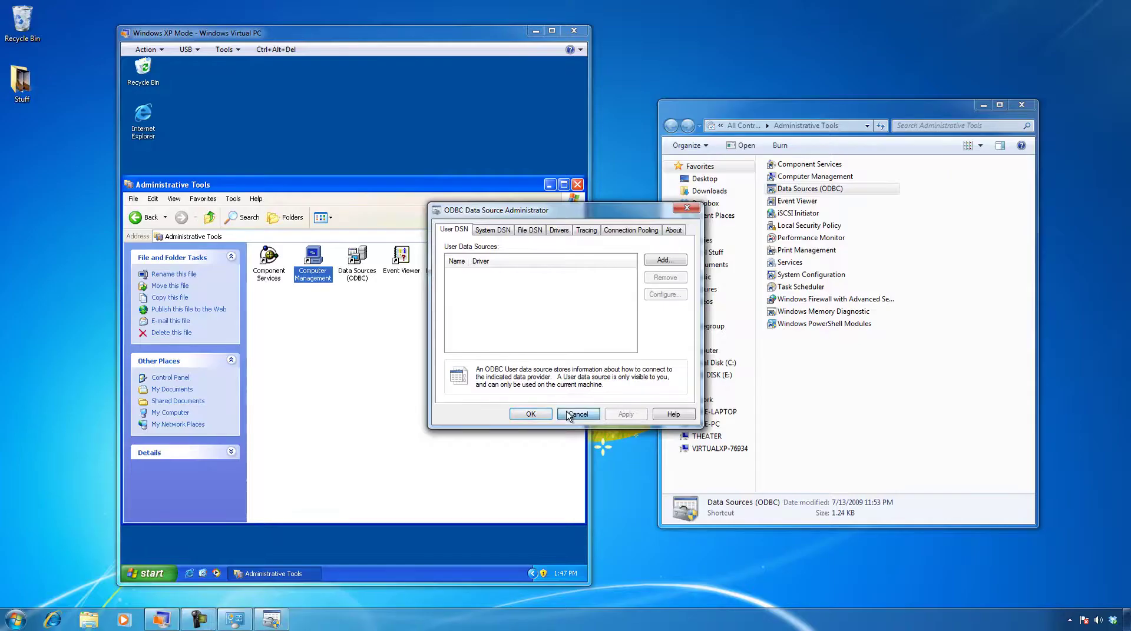
click(592, 520)
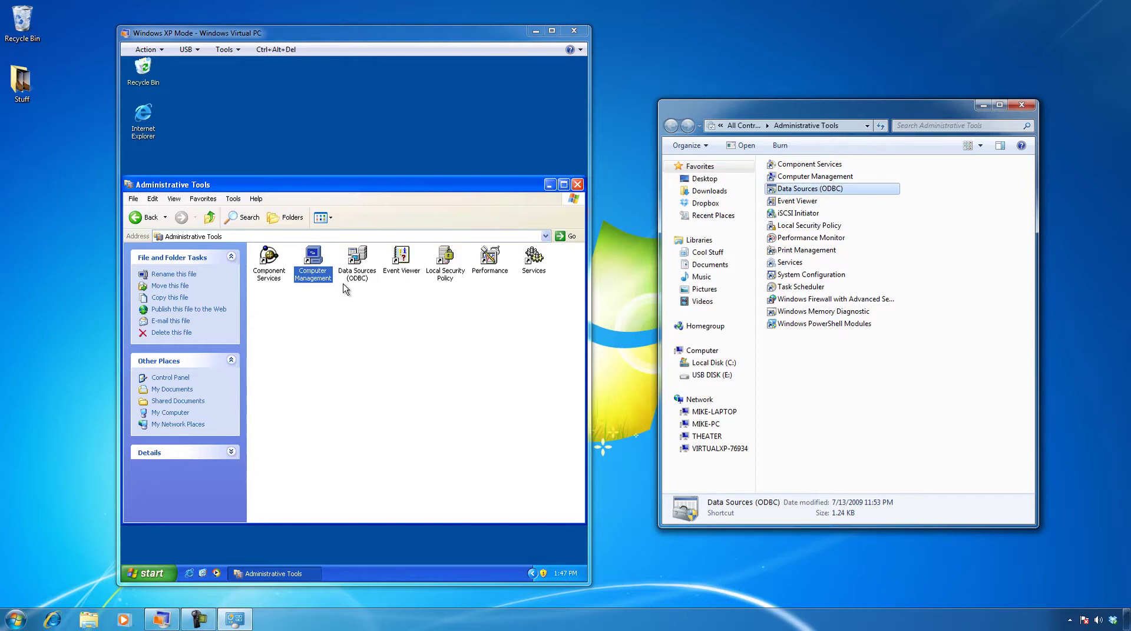
Open Event Viewer in the XP machine, view the Application, Security and System logs, and close it
click(405, 261)
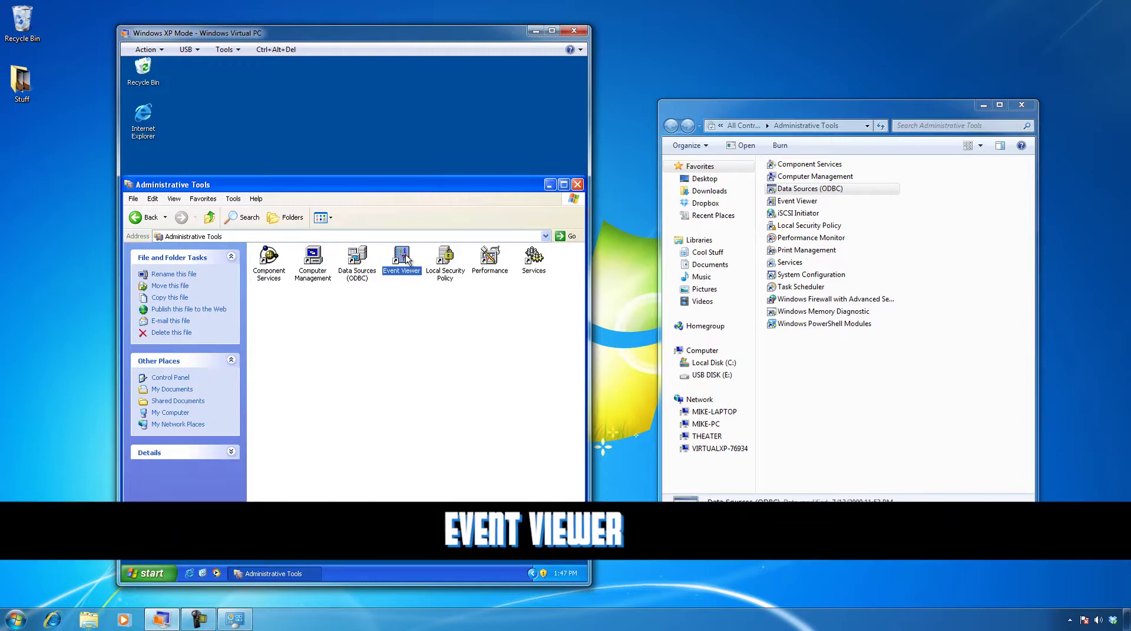
double_click(406, 261)
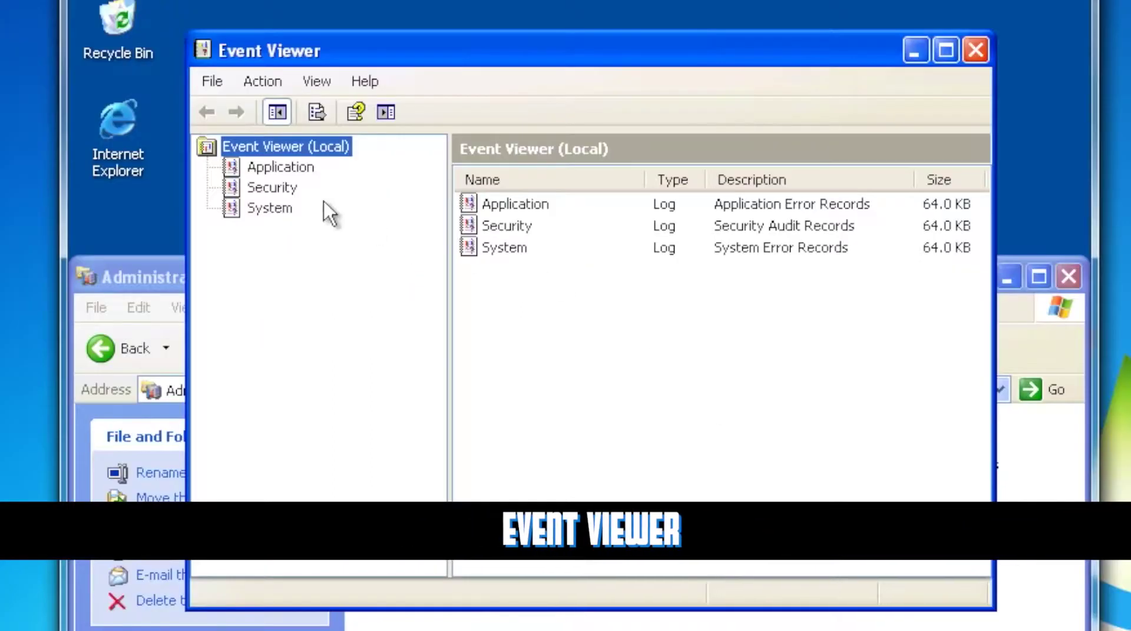
click(274, 165)
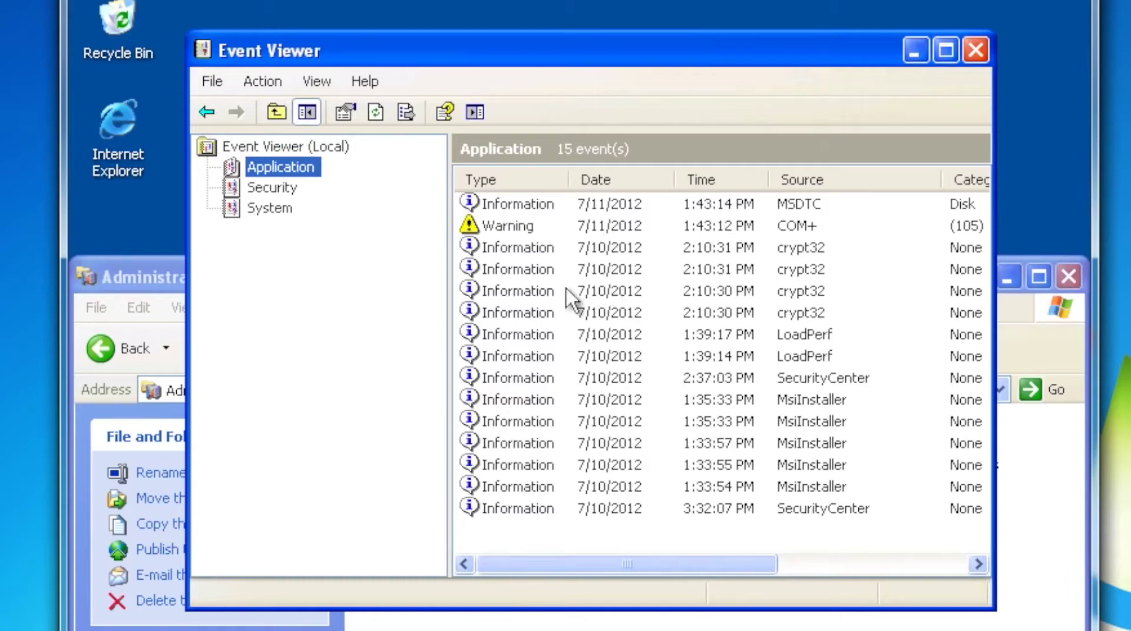
click(277, 187)
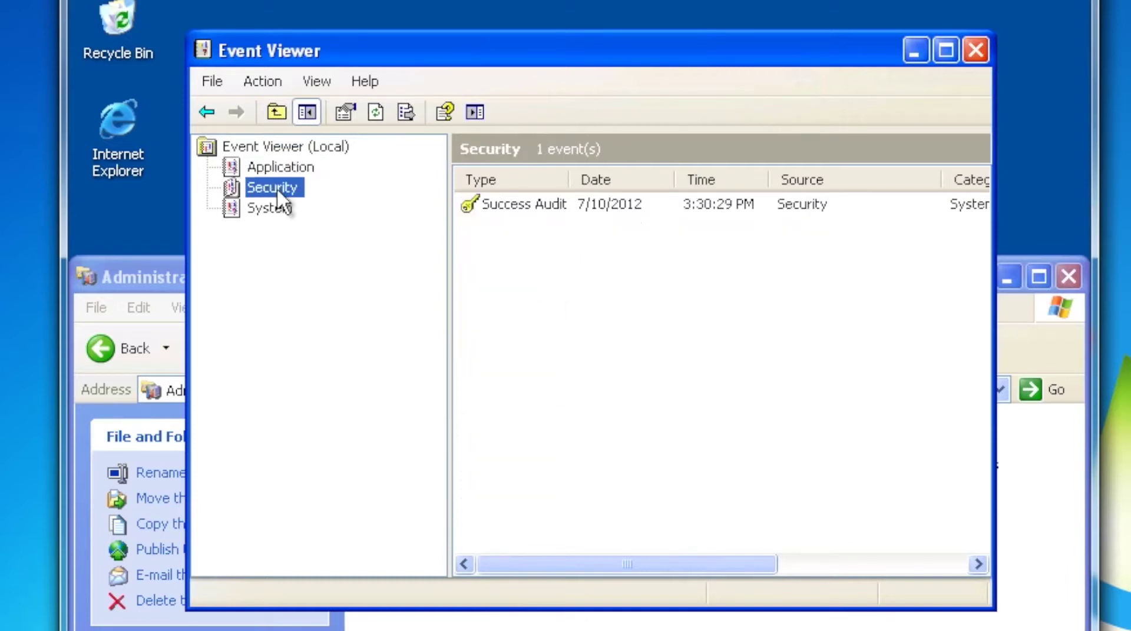
click(264, 209)
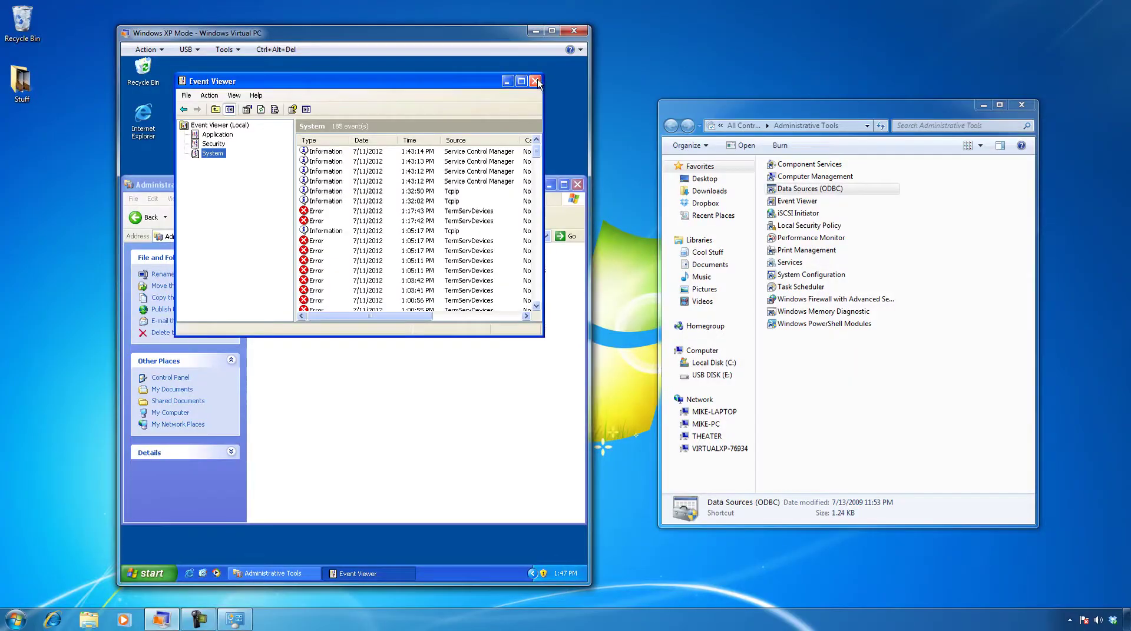
click(536, 81)
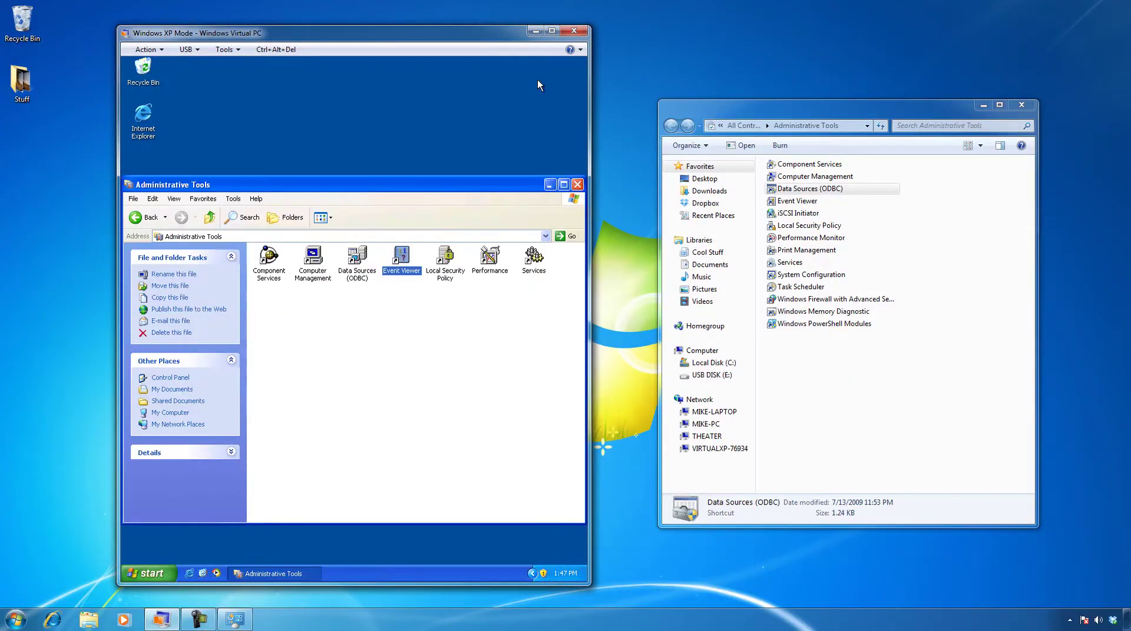
Open Local Security Policy in the XP machine to view its policy categories, and close it
double_click(446, 275)
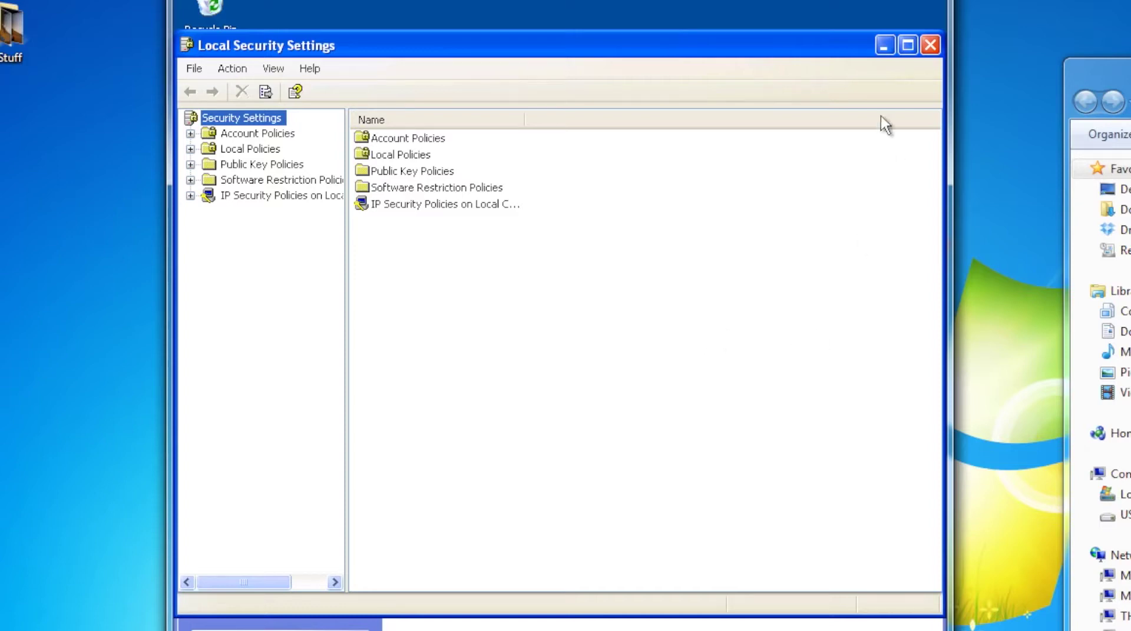
click(930, 45)
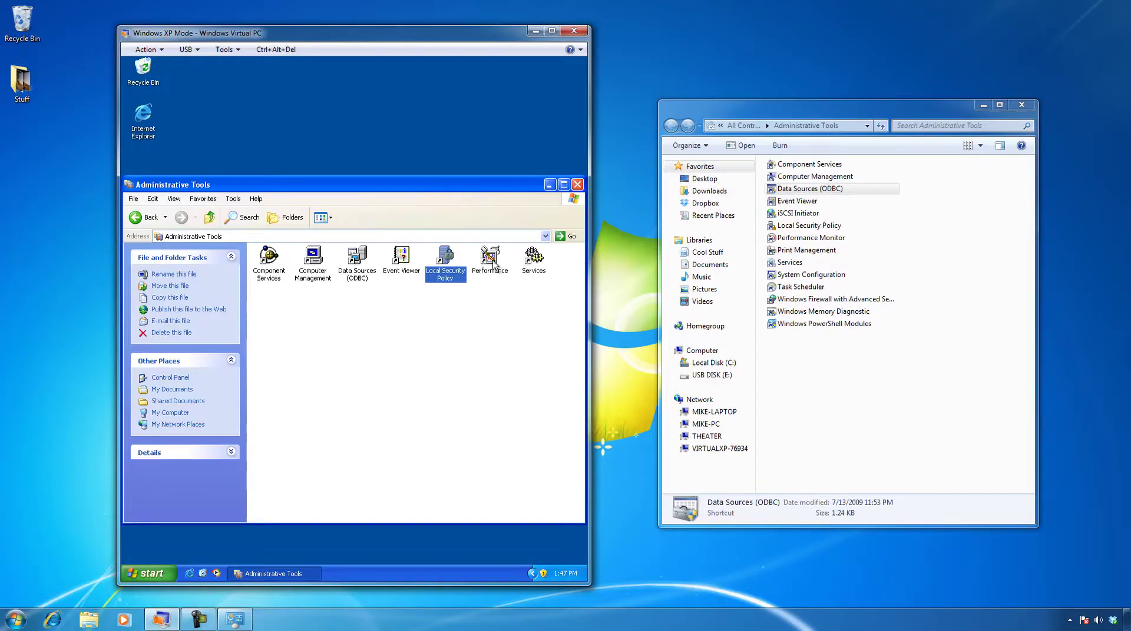
Open Performance in the XP machine and Performance Monitor on Windows 7, and place the two windows side by side
double_click(491, 262)
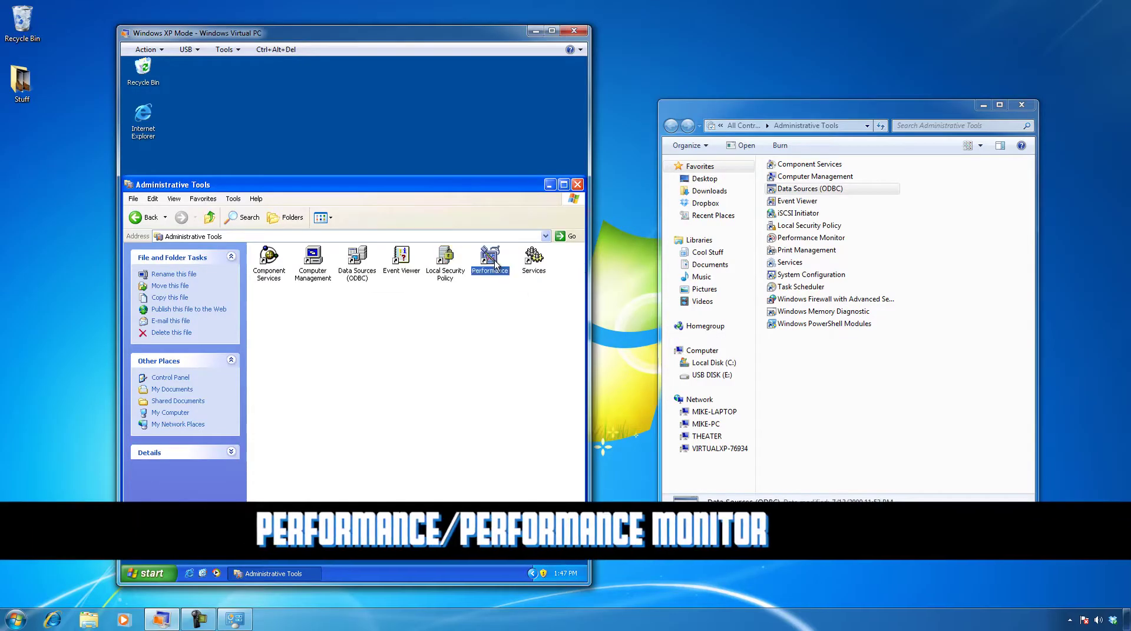
double_click(810, 238)
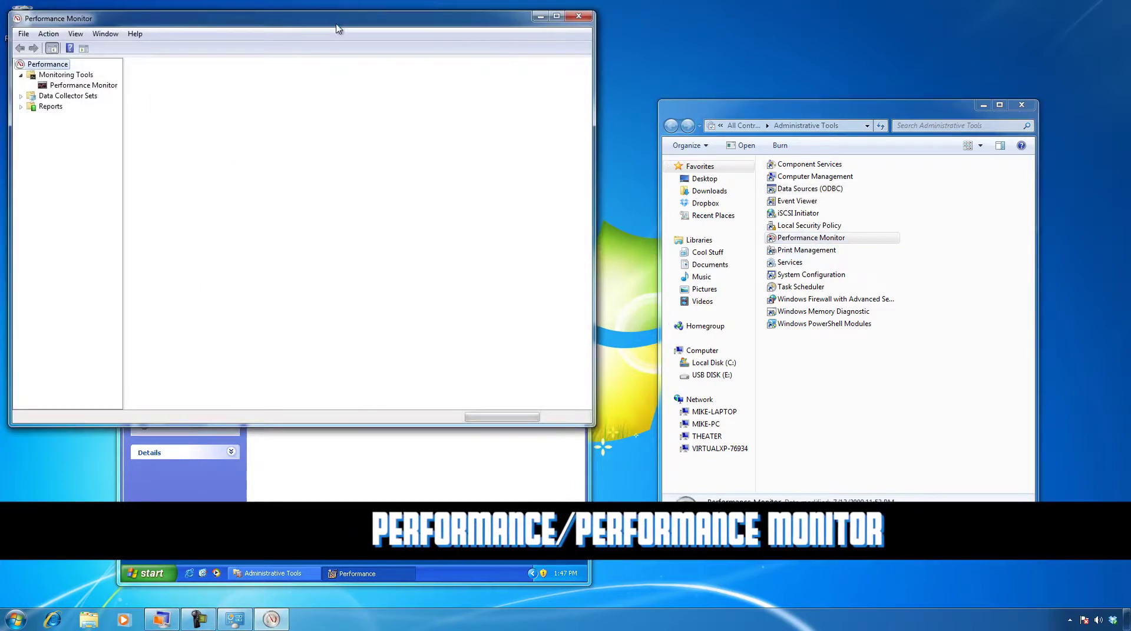
drag(336, 21, 861, 66)
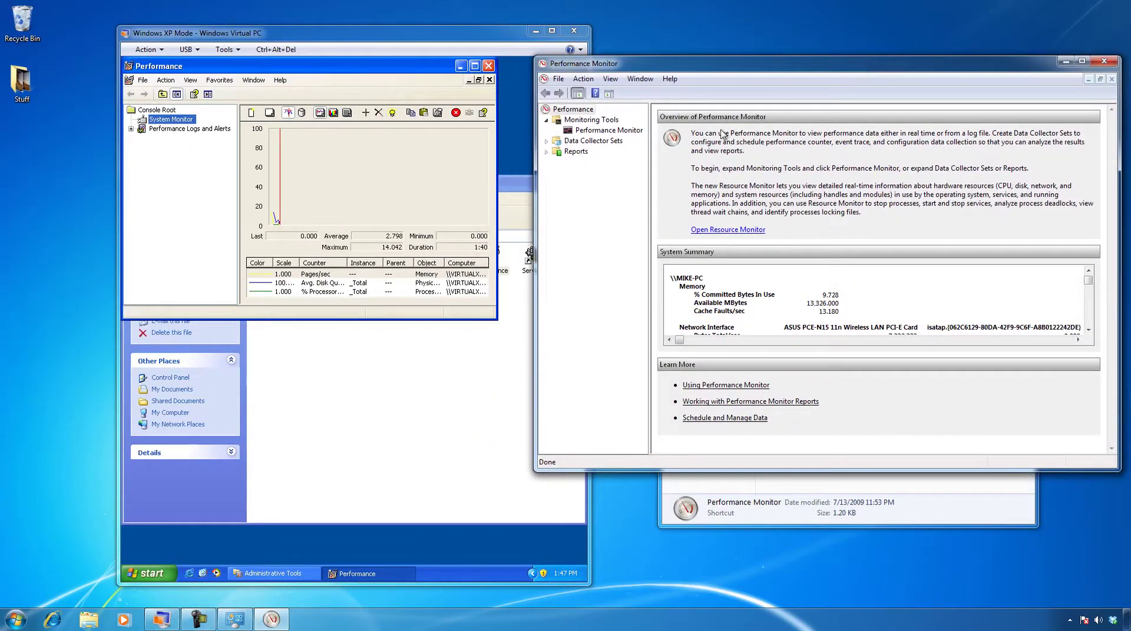
View the live Performance Monitor graph on Windows 7, and close the performance windows on both systems
click(607, 131)
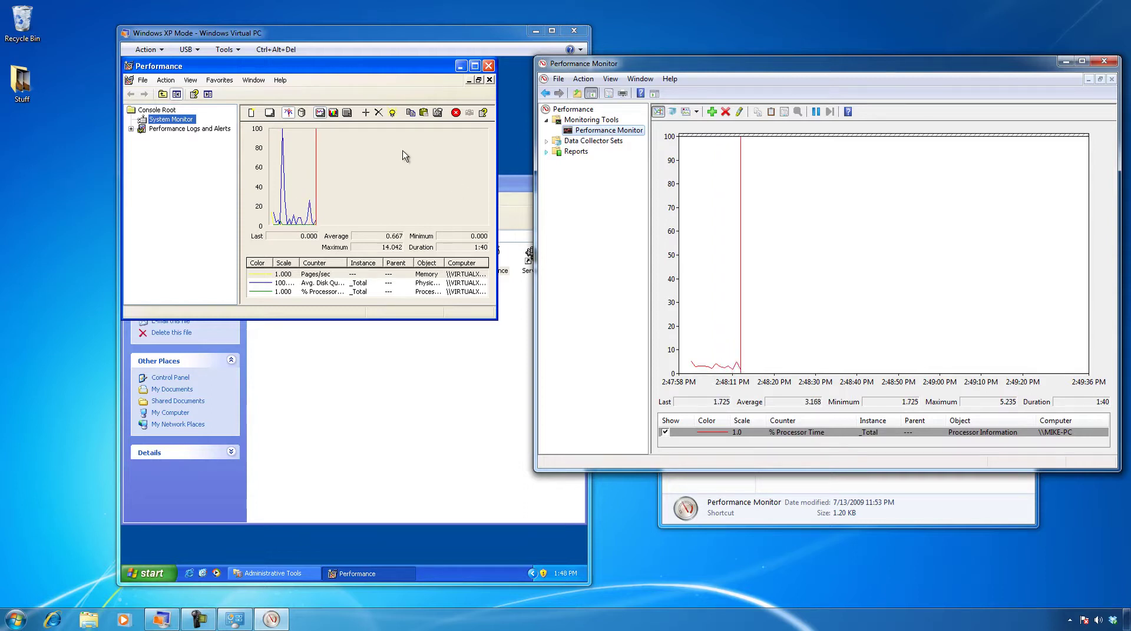
click(488, 66)
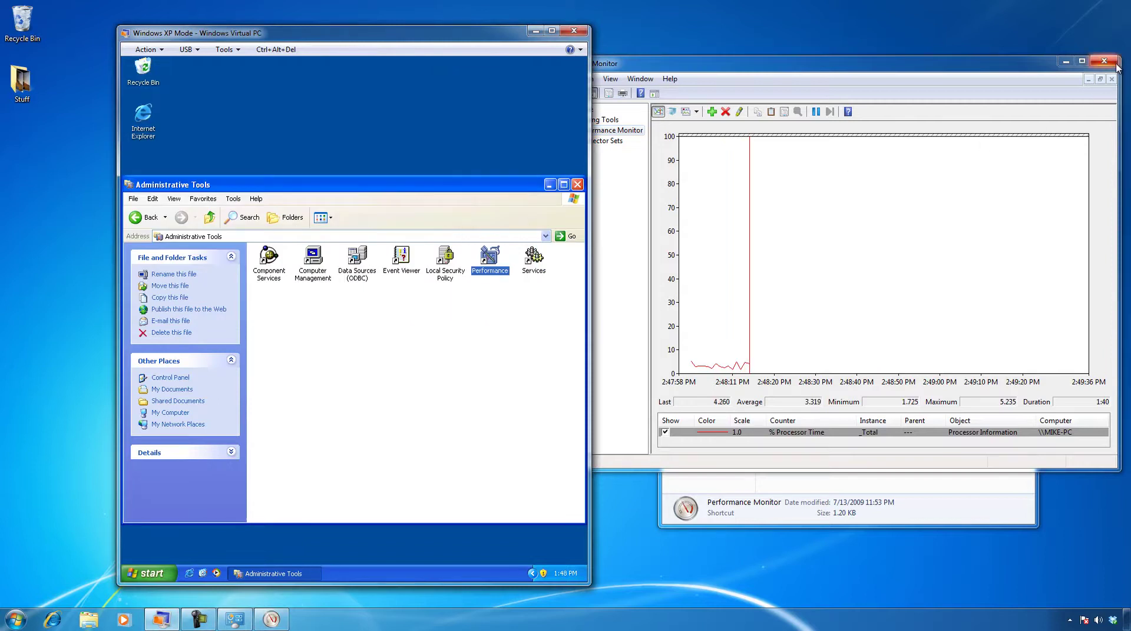
click(1104, 61)
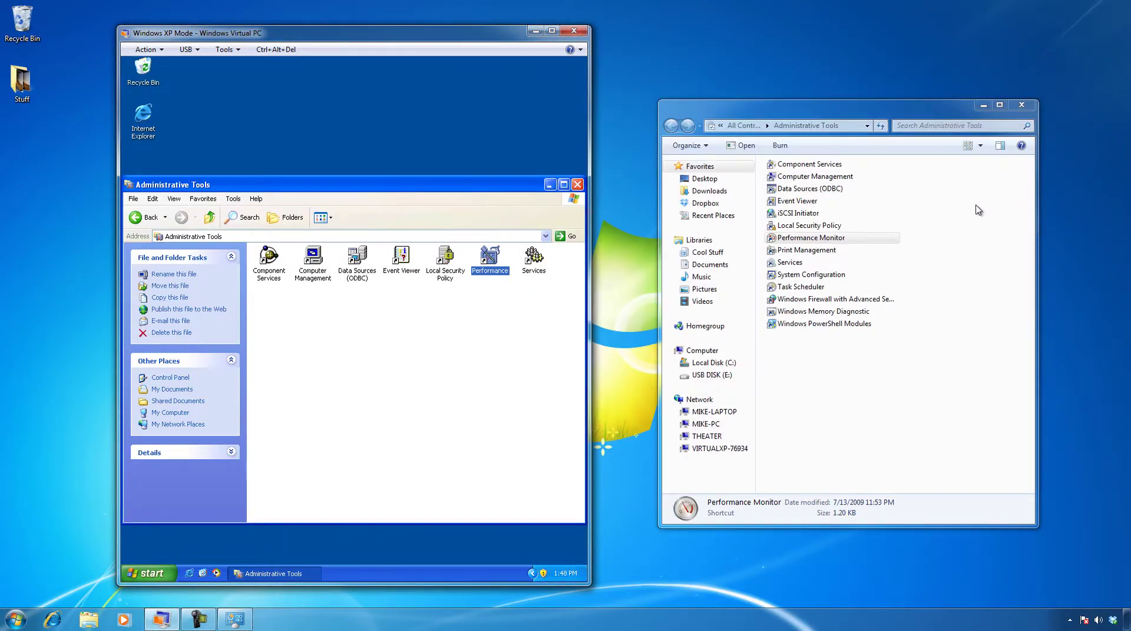
Open Services on Windows 7 and in the XP machine, and enlarge the XP Services window to show more entries
double_click(789, 263)
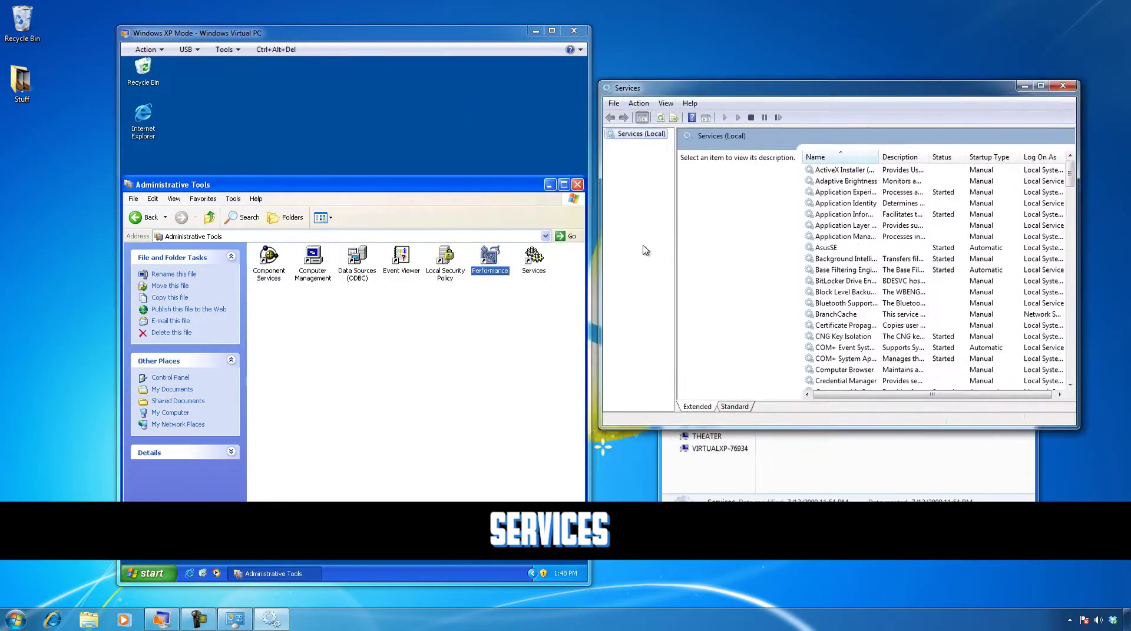
double_click(534, 257)
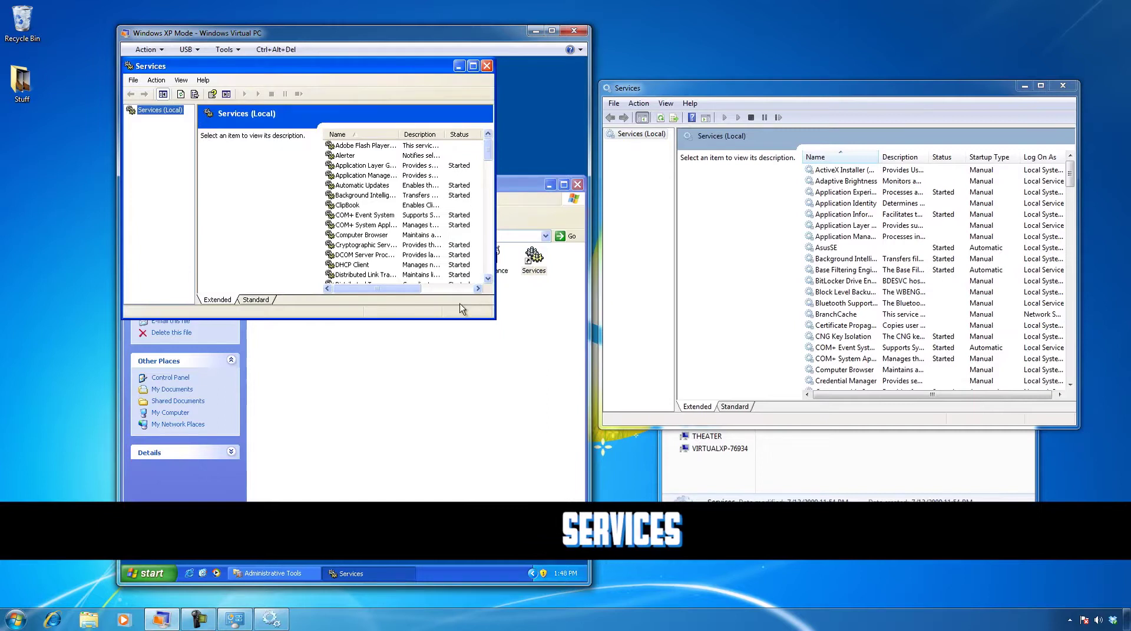
drag(495, 318, 555, 452)
mouse_move(361, 426)
mouse_down()
mouse_move(414, 424)
mouse_move(359, 425)
mouse_up()
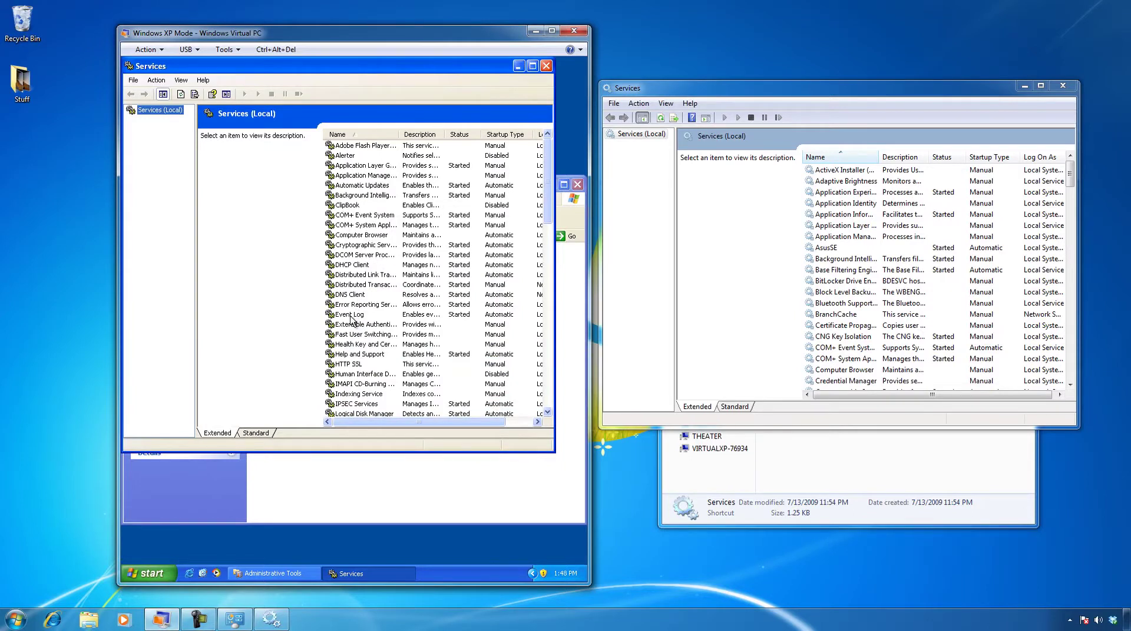
Browse the Windows 7 services list with a widened Name column, and close the Services windows on both systems
click(851, 248)
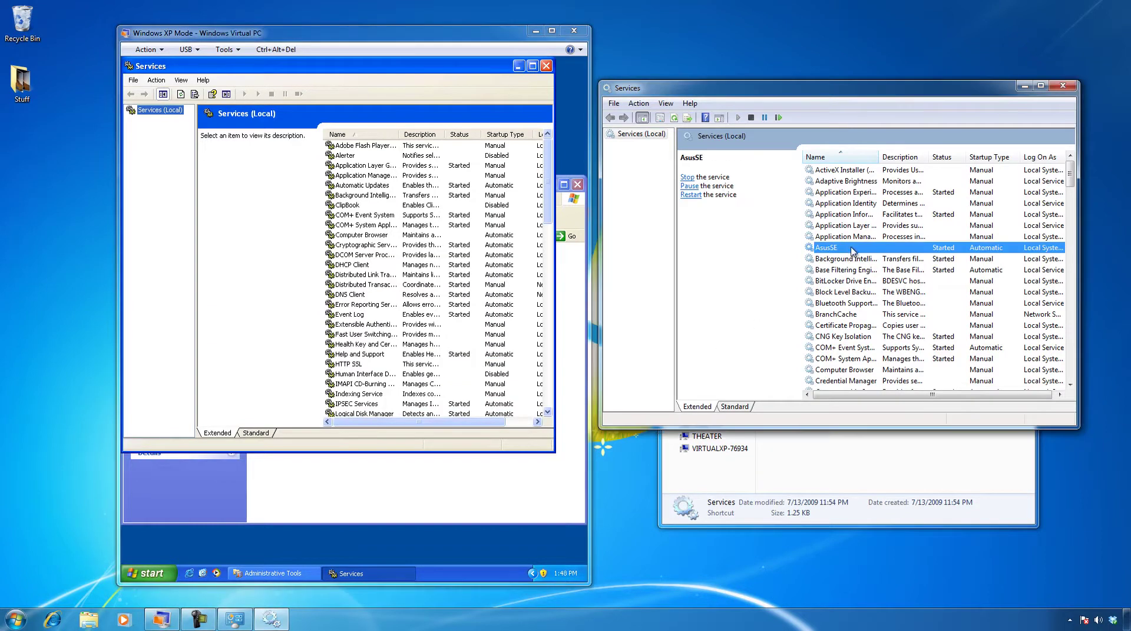
scroll(852, 250, down, 2)
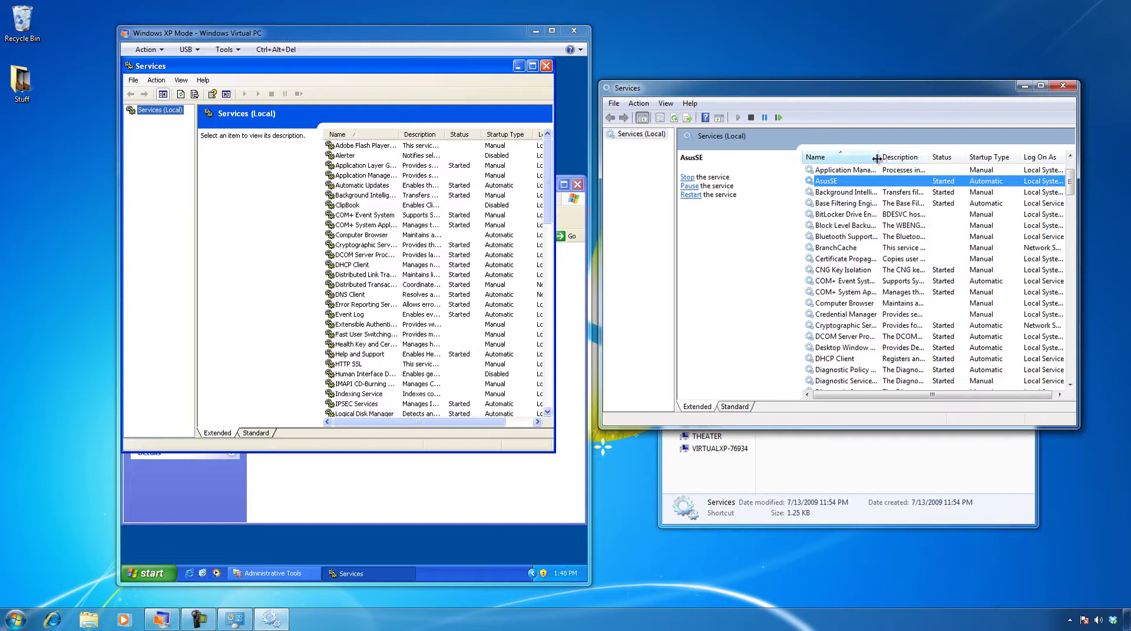
drag(880, 158, 912, 157)
scroll(858, 307, down, 4)
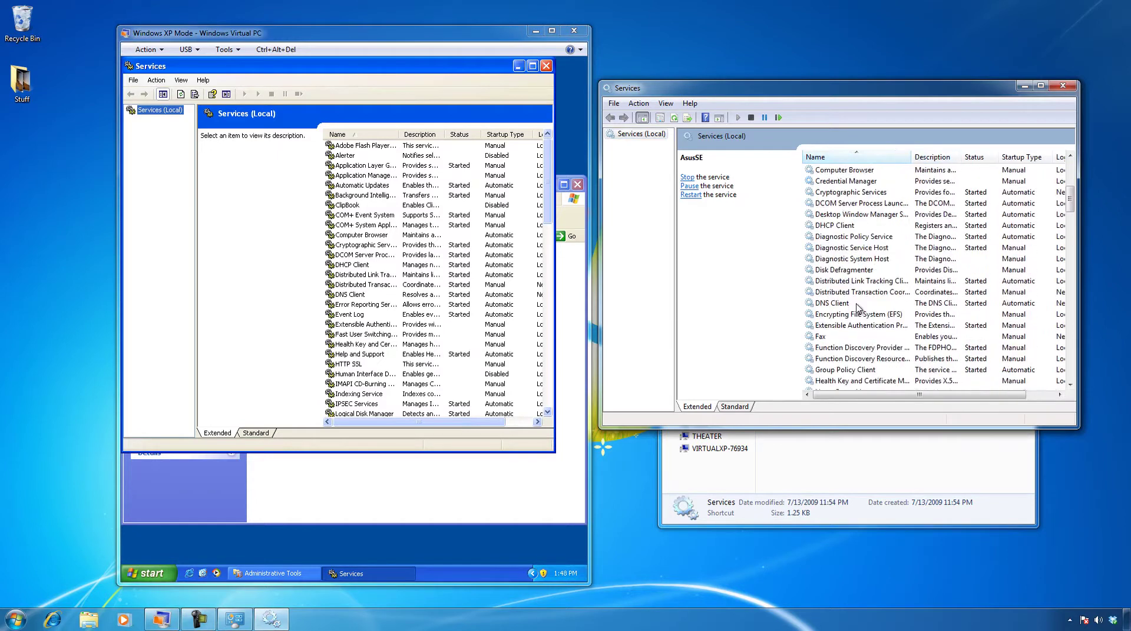
scroll(859, 306, down, 2)
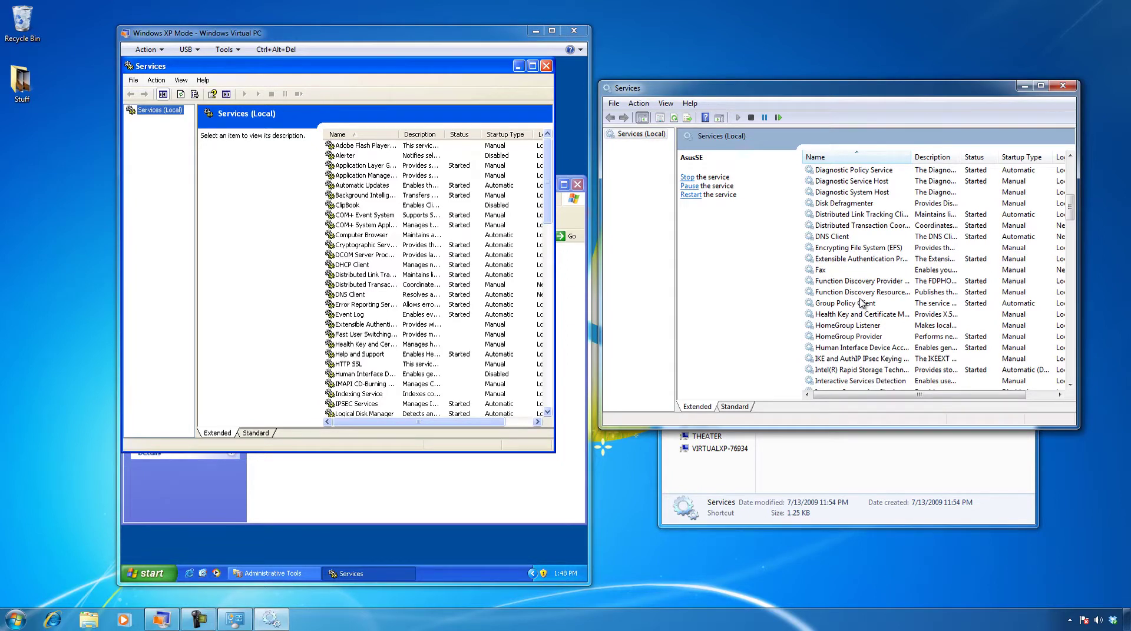
click(1062, 86)
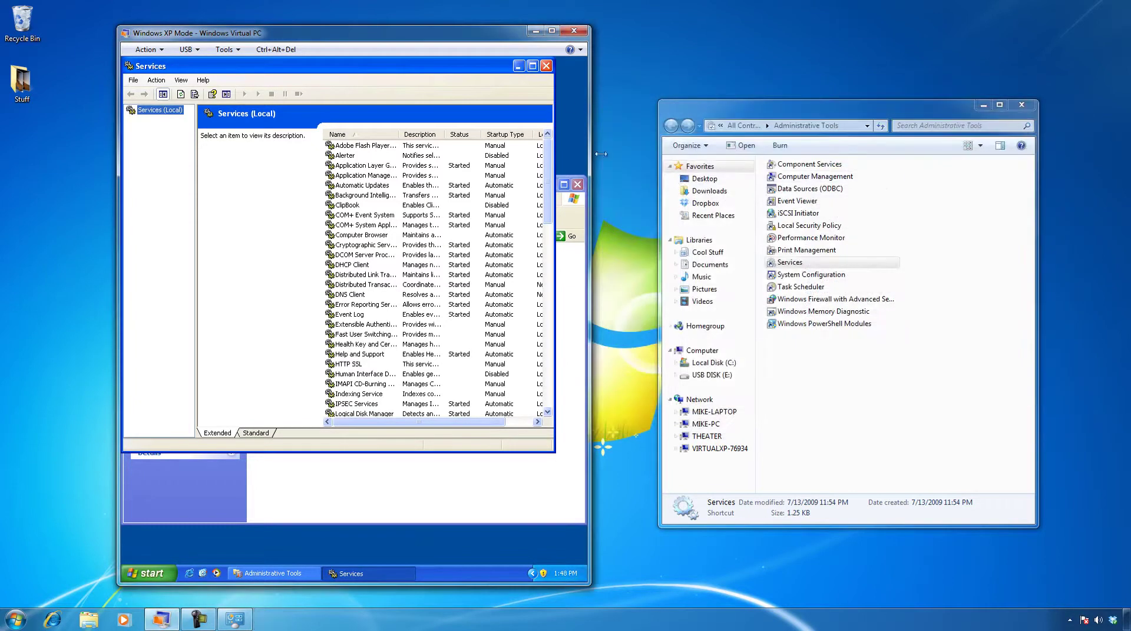
click(546, 67)
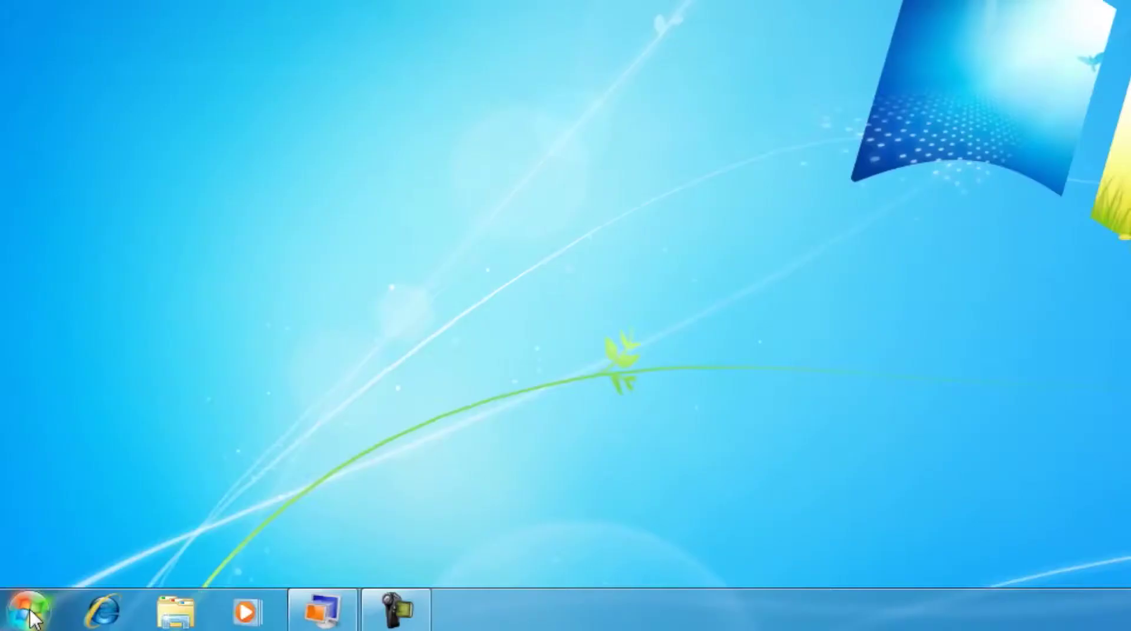
Open Character Map from the System Tools accessories on Windows 7
click(14, 616)
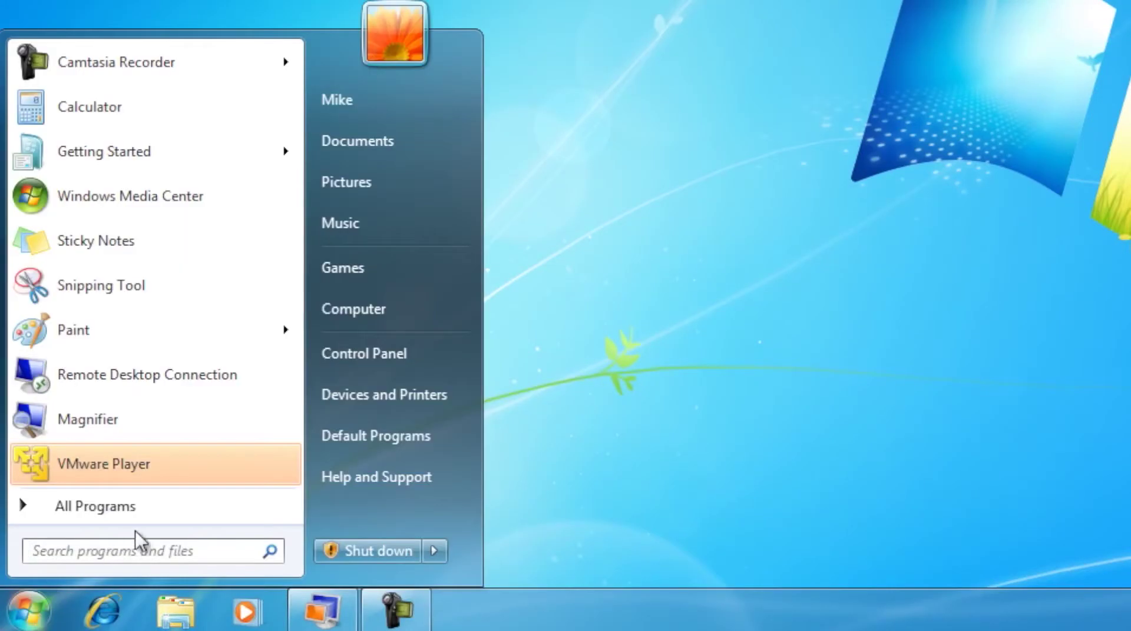
click(145, 511)
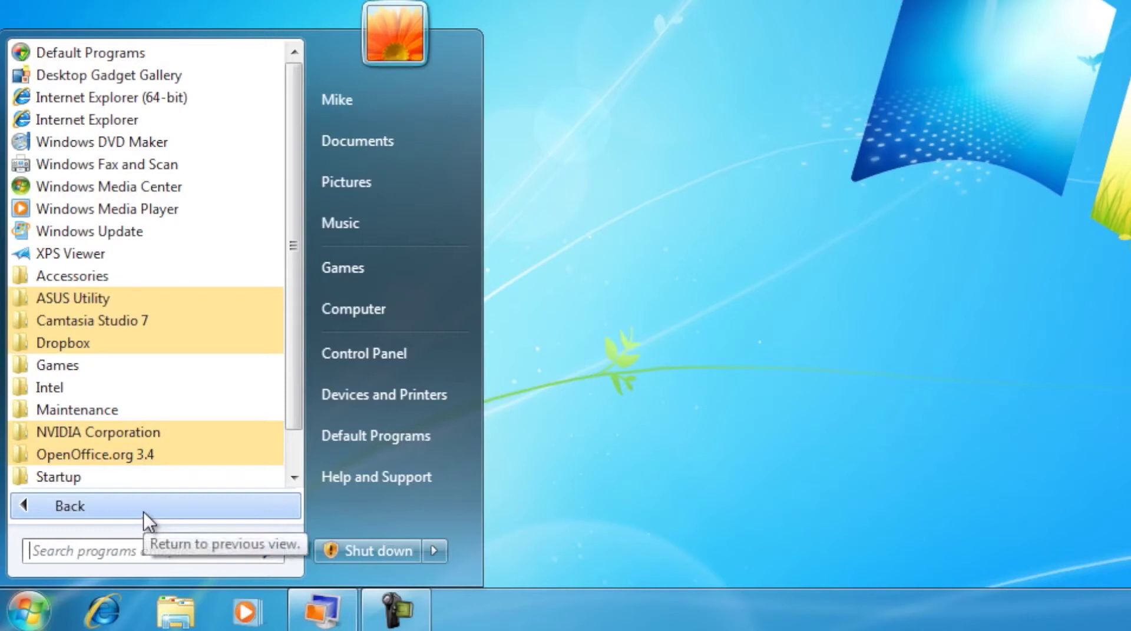
click(100, 274)
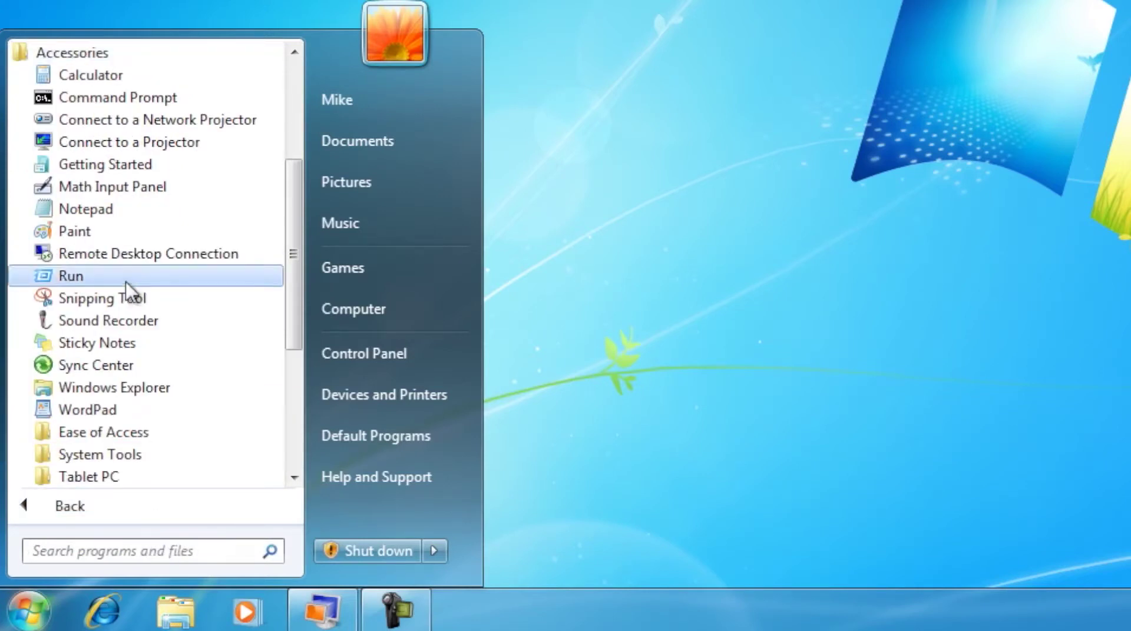
scroll(126, 295, down, 3)
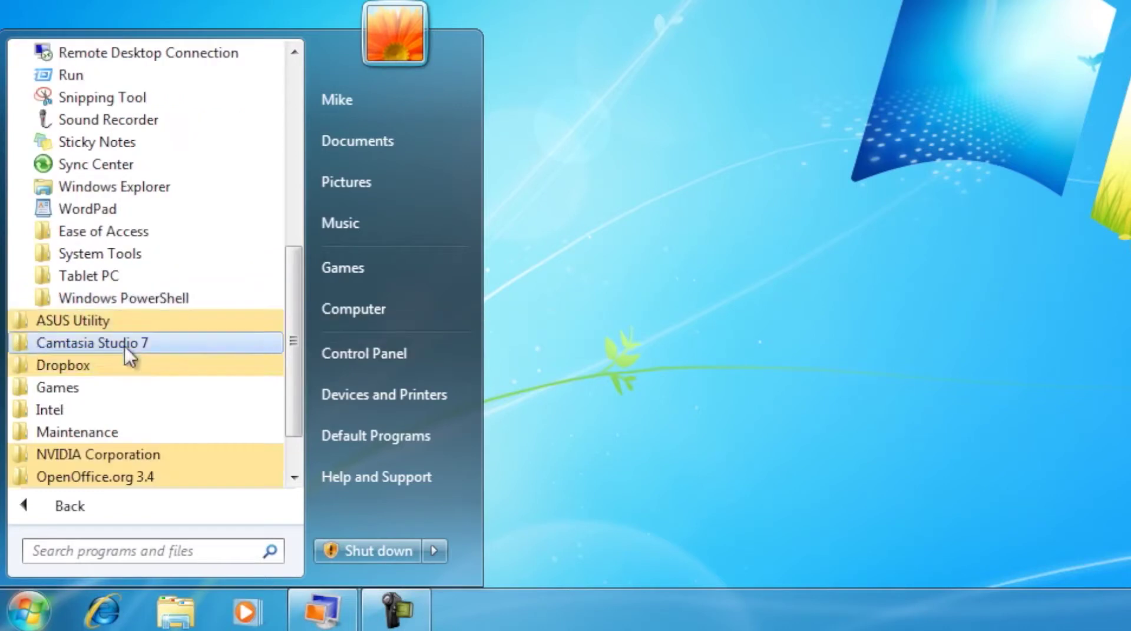
click(136, 254)
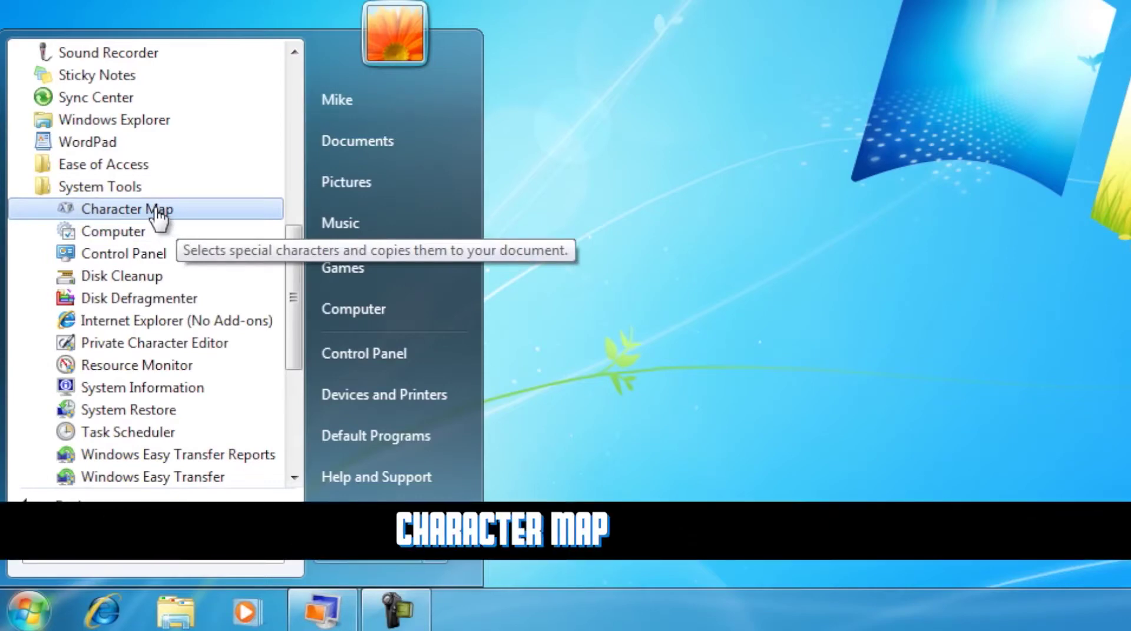
click(159, 213)
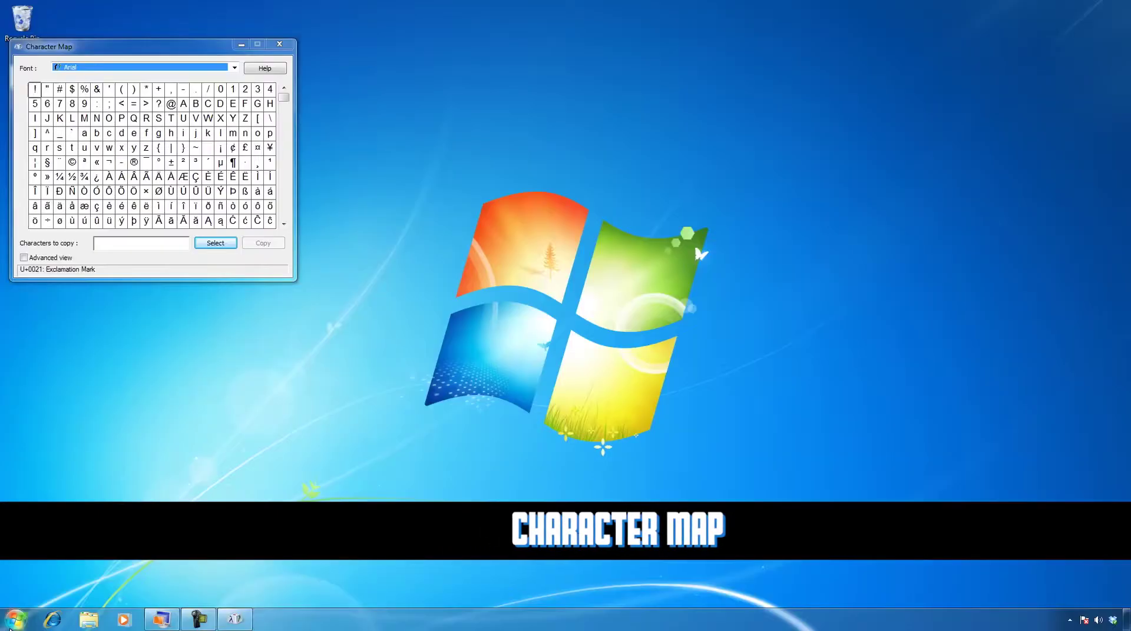
Open Computer from the System Tools accessories to view the drives, and close both Character Map and Computer
click(16, 619)
click(69, 568)
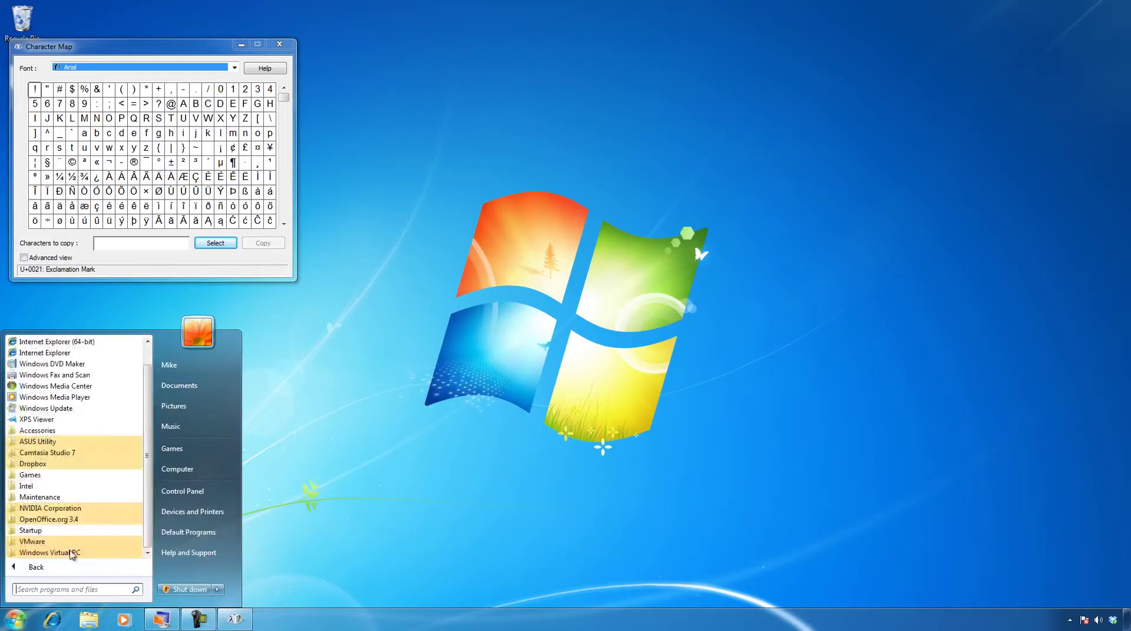
click(80, 435)
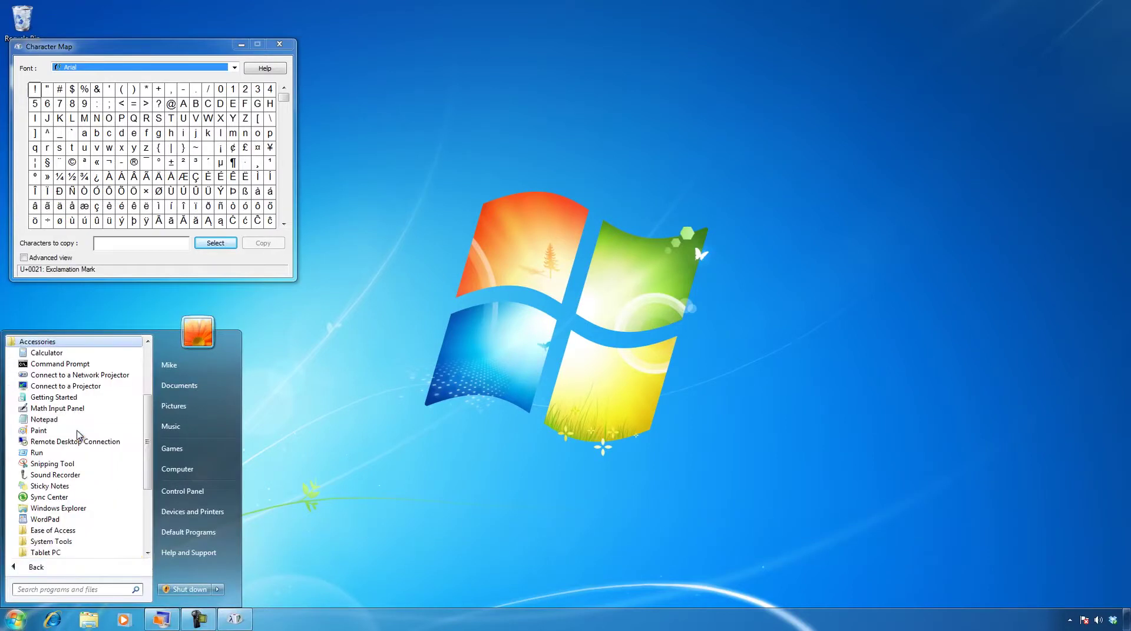
scroll(79, 439, down, 3)
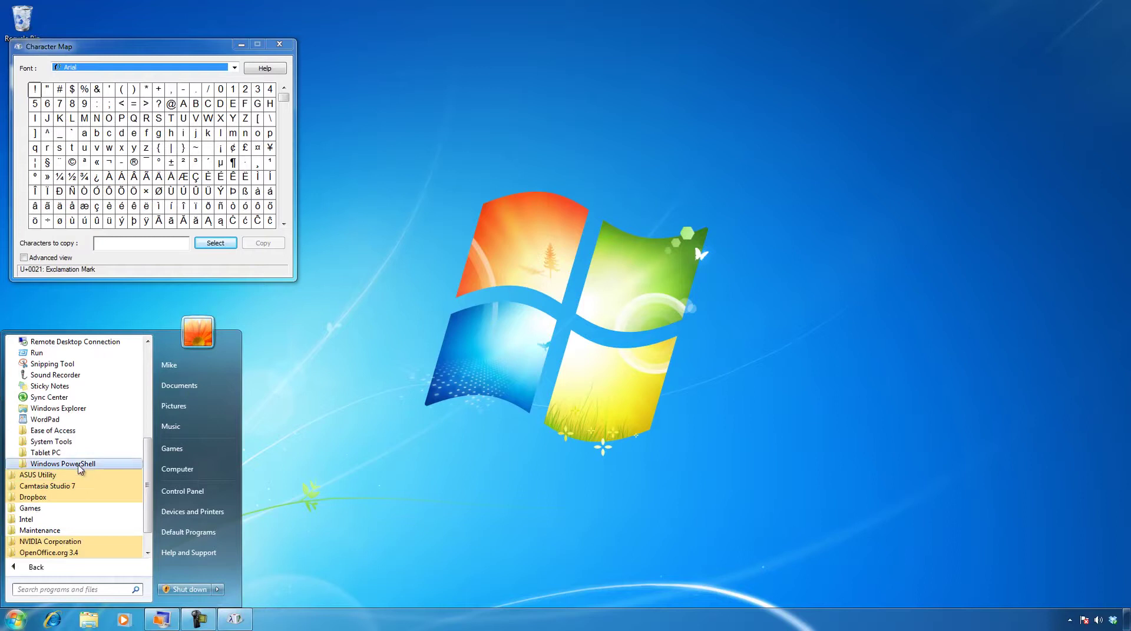
click(80, 442)
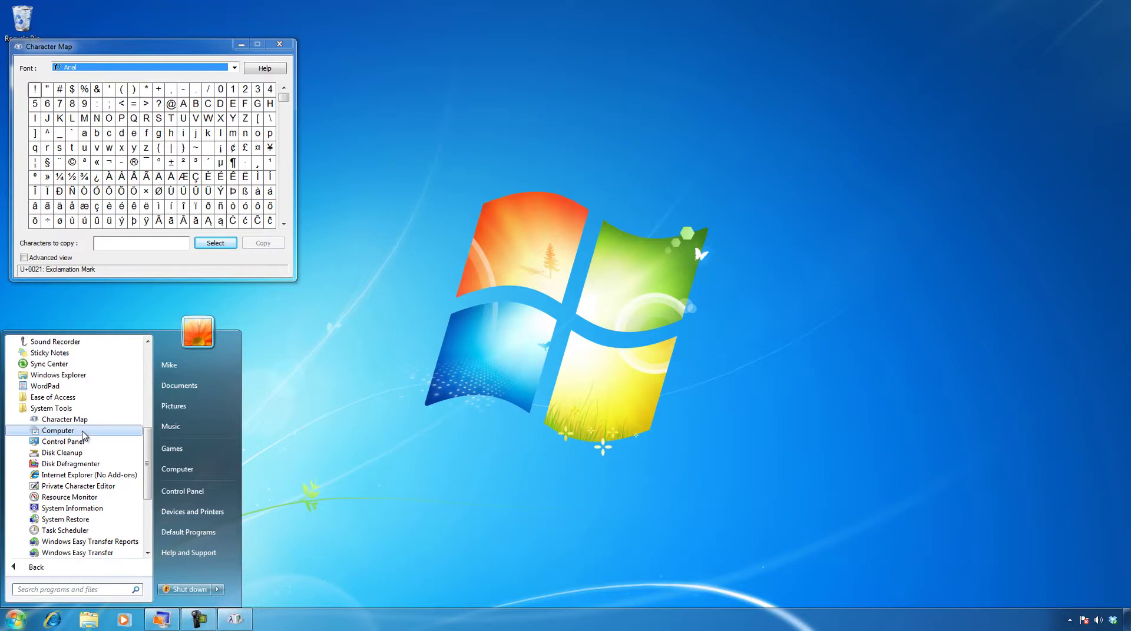
click(59, 430)
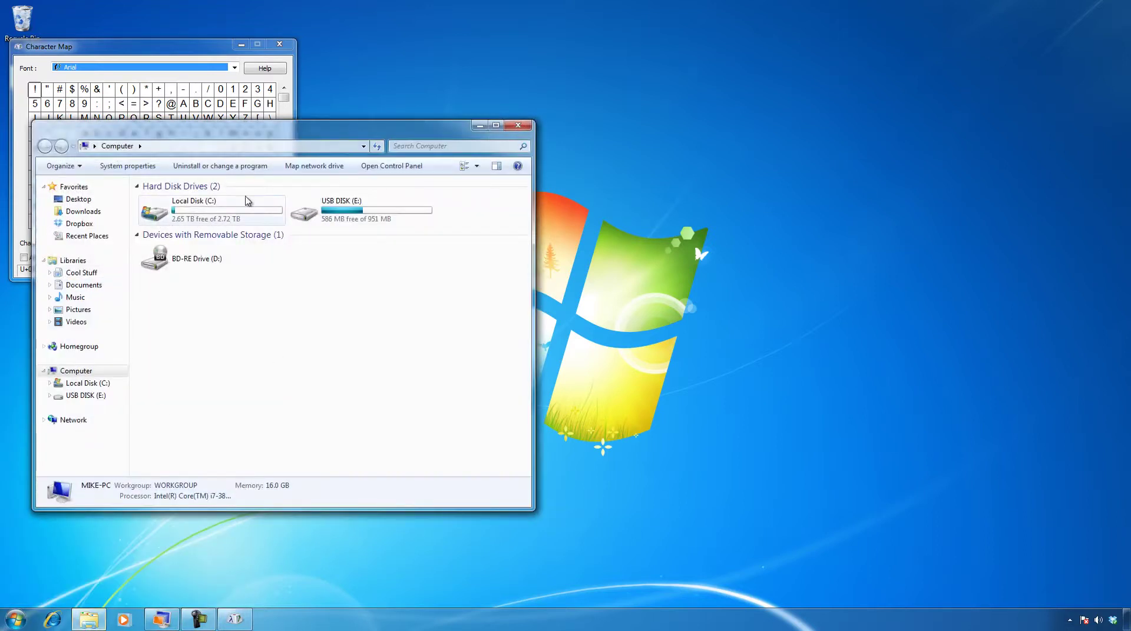
click(279, 44)
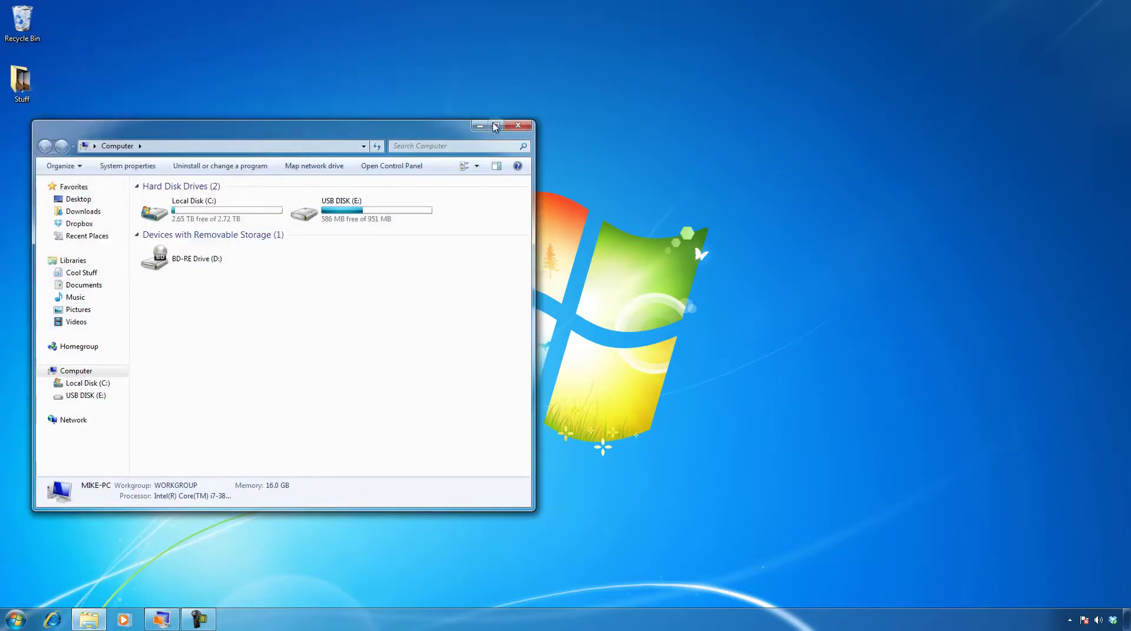
click(517, 125)
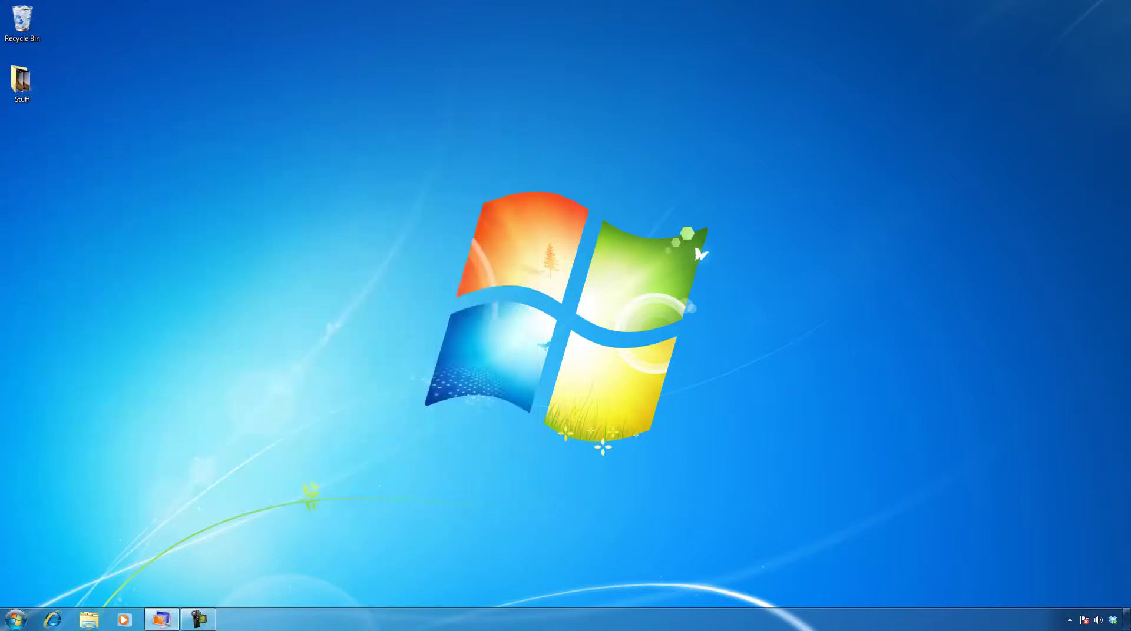
Open System Information from the System Tools accessories on Windows 7
click(16, 619)
click(76, 568)
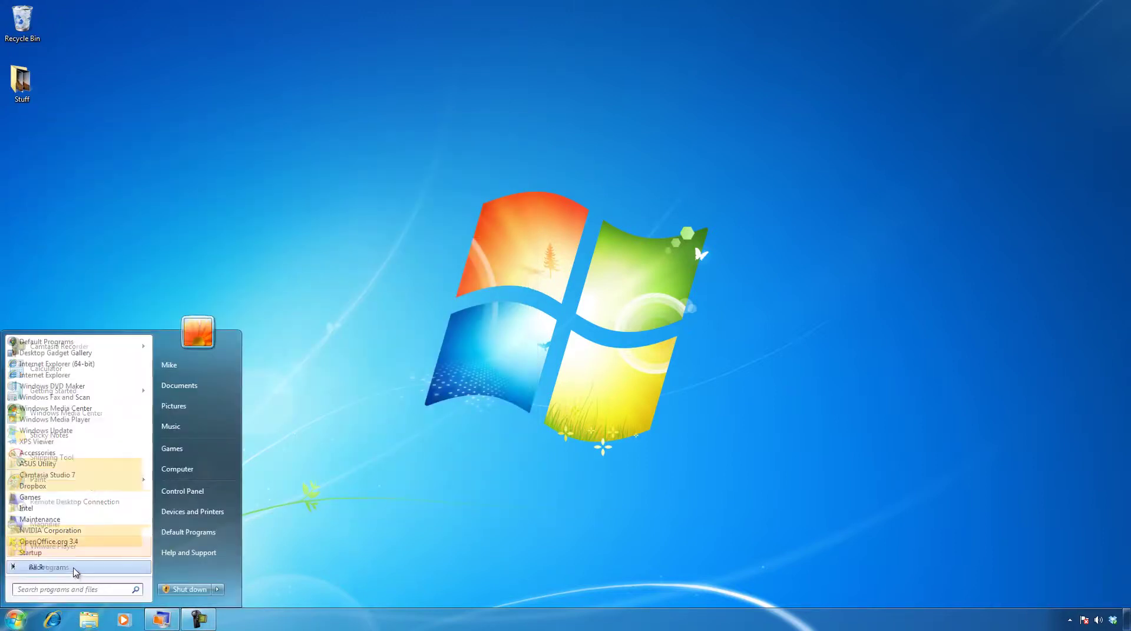
click(78, 457)
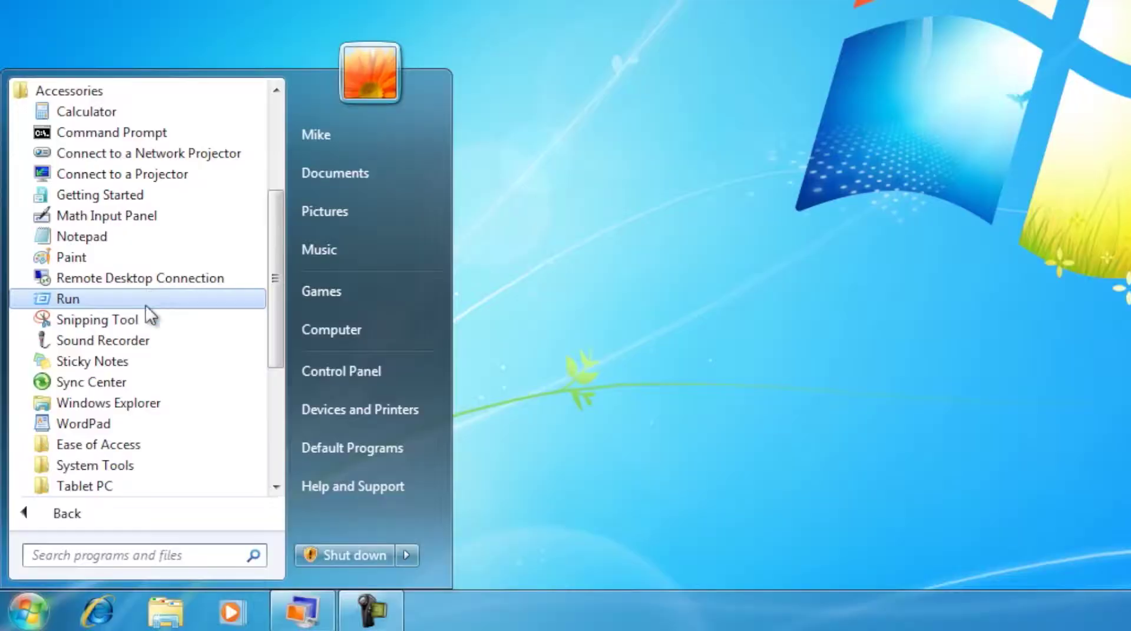
click(140, 468)
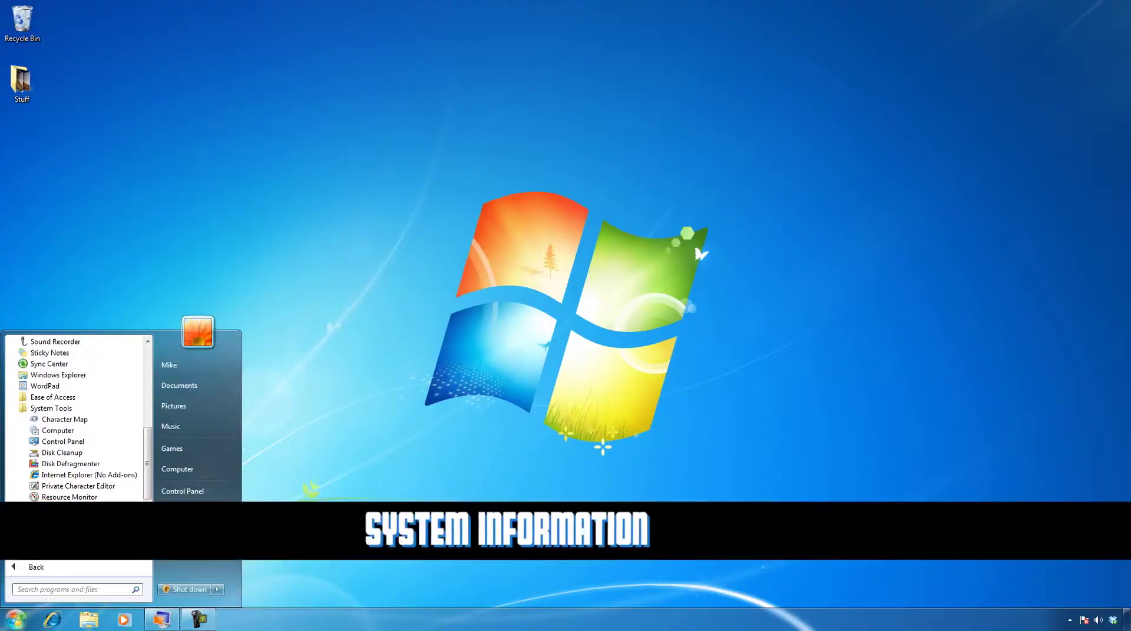
click(70, 508)
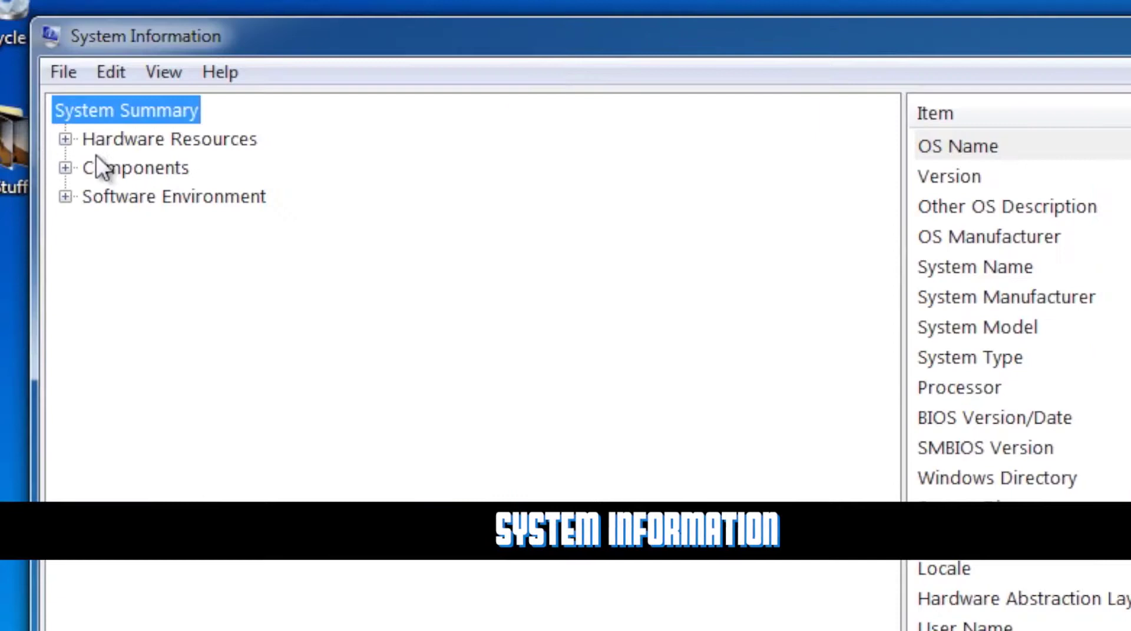
Expand and collapse the Components and Hardware Resources categories in System Information, and close it
click(64, 167)
click(65, 167)
click(65, 139)
click(65, 139)
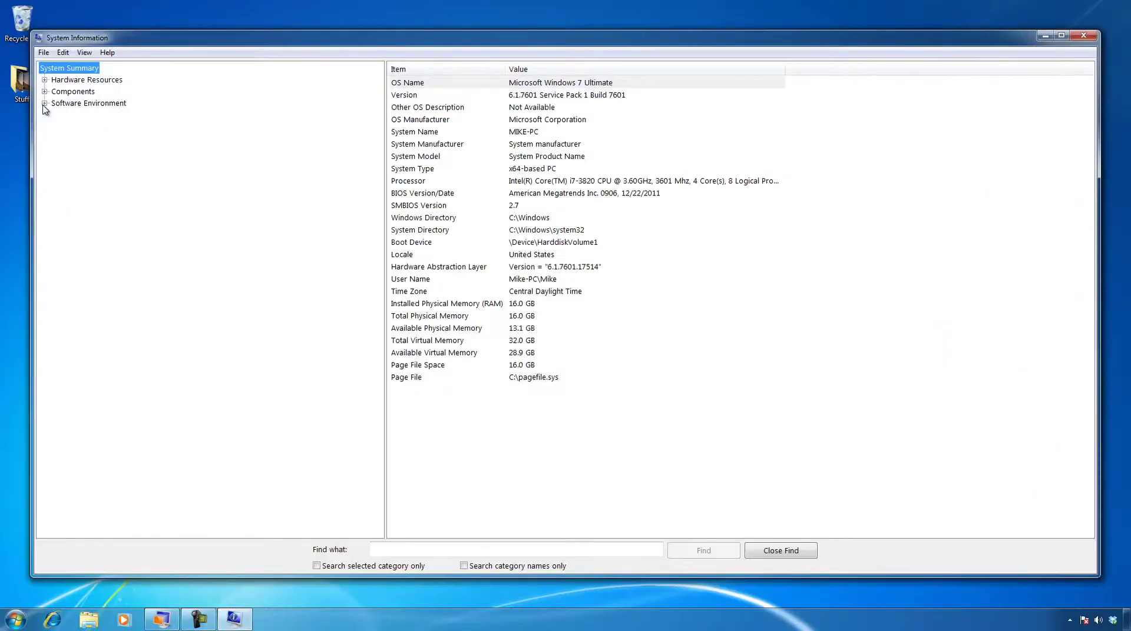
click(1085, 36)
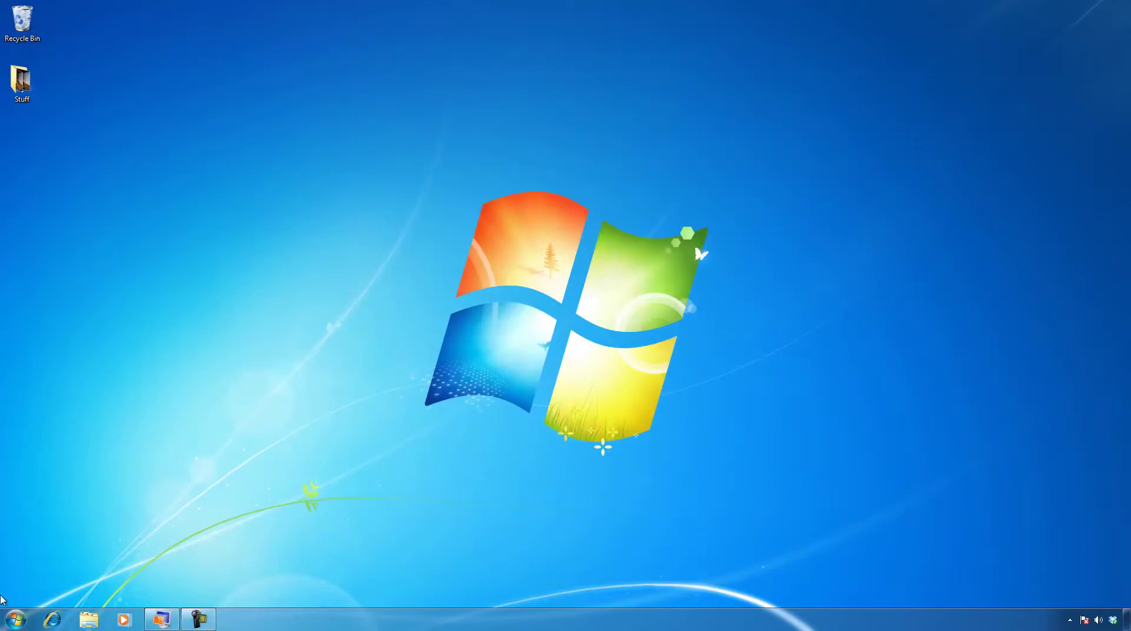
Show the System Tools accessories on Windows 7 again and locate System Restore
click(13, 624)
click(49, 588)
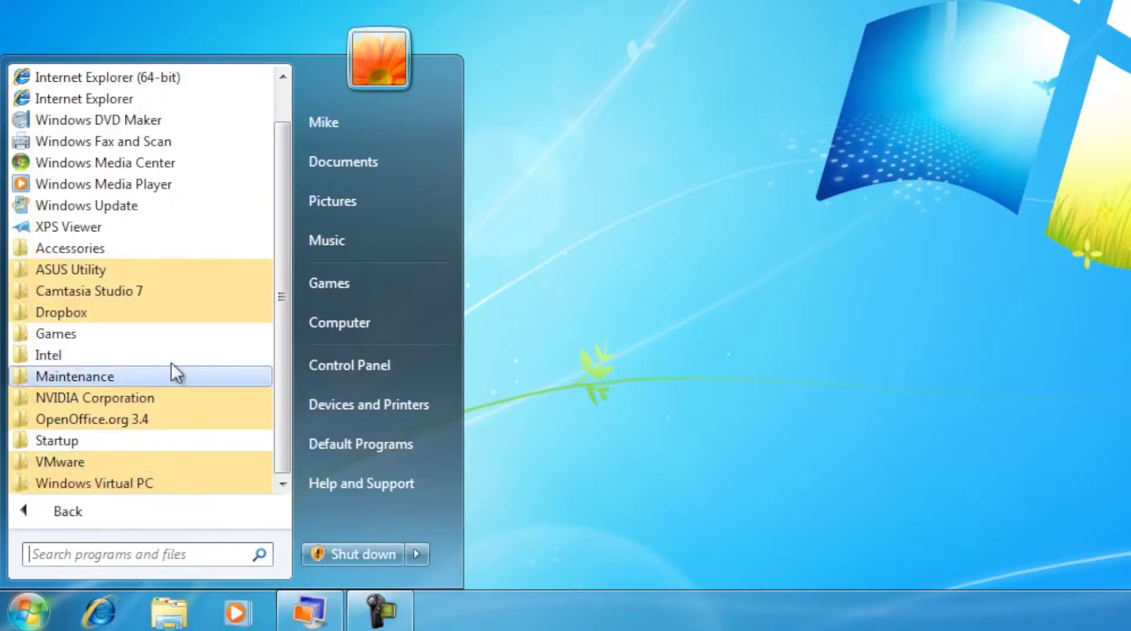
click(163, 249)
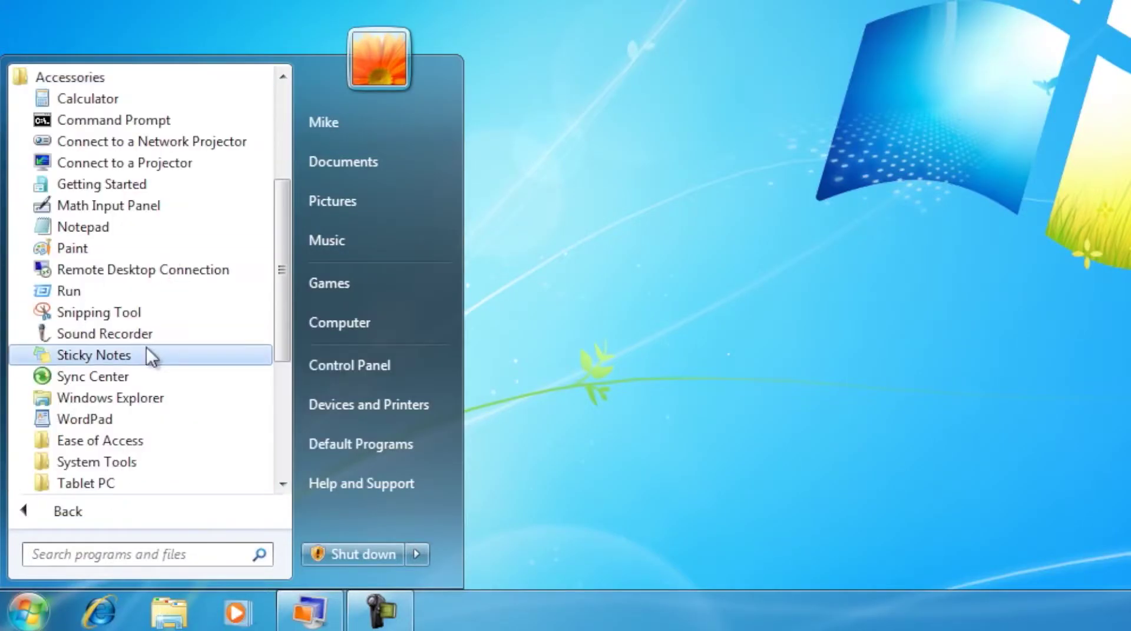
click(139, 462)
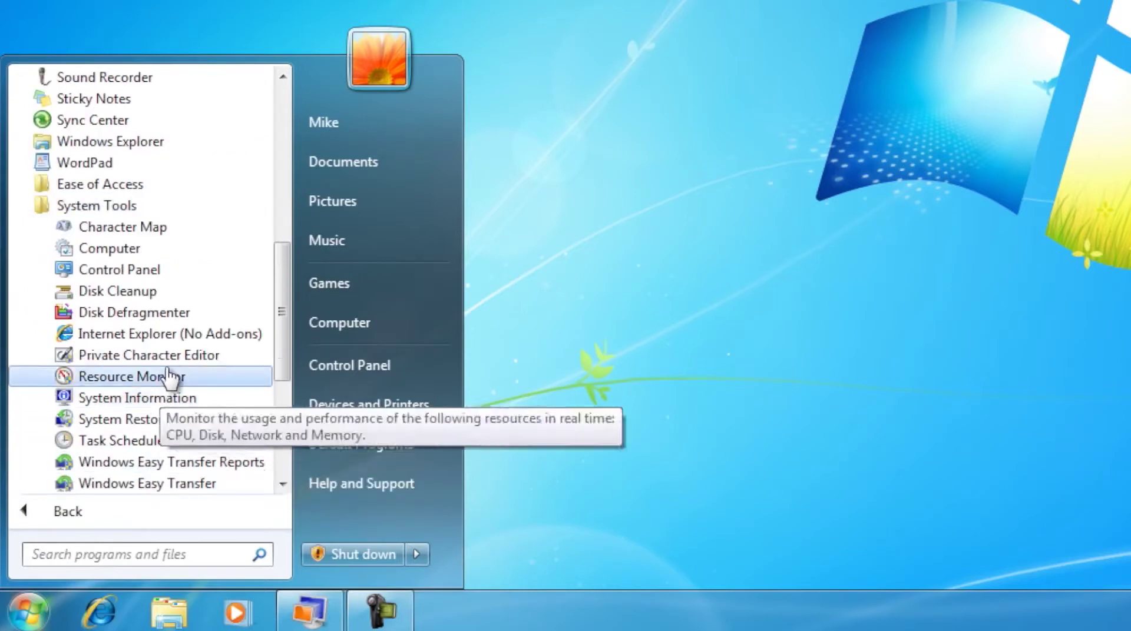
scroll(177, 370, down, 2)
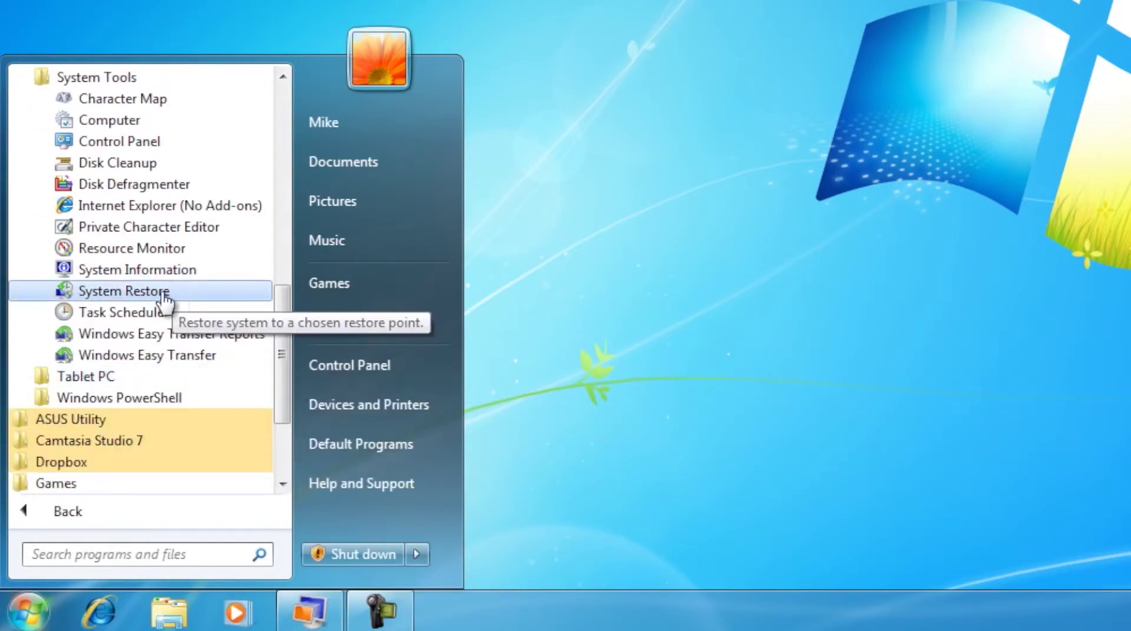